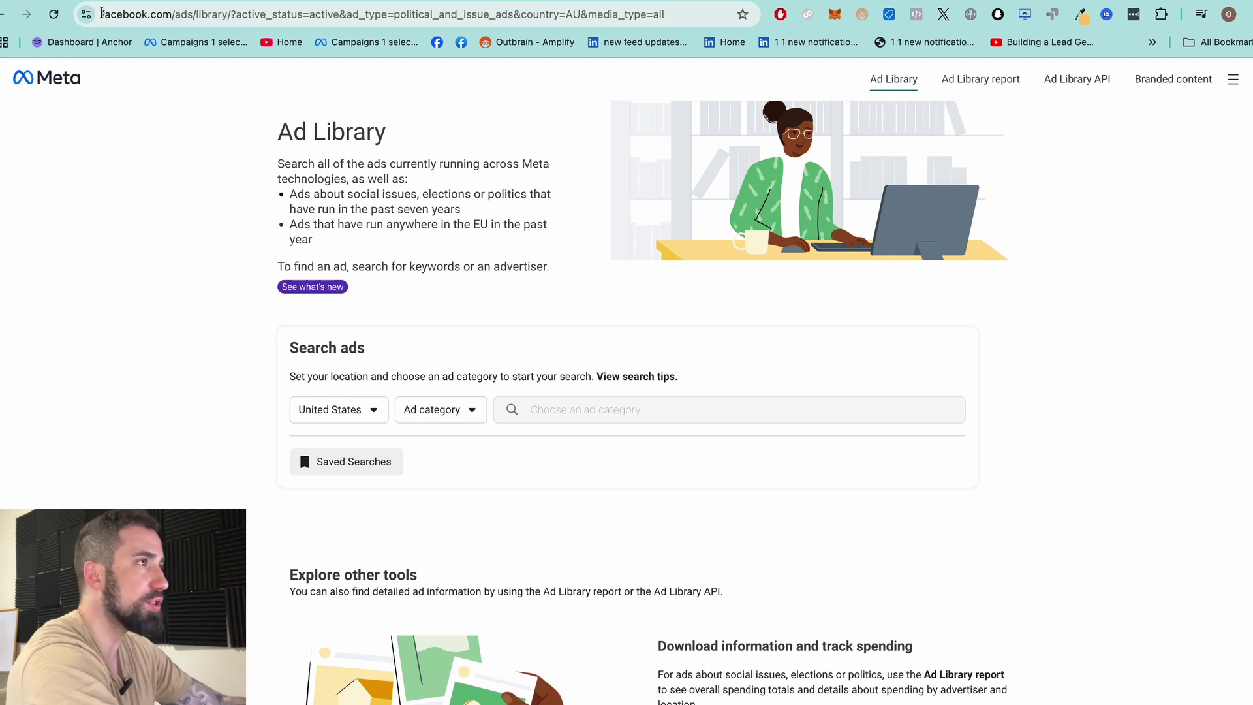
Leave United States as the search country and show the list of ad categories.
drag(101, 13, 224, 31)
click(224, 125)
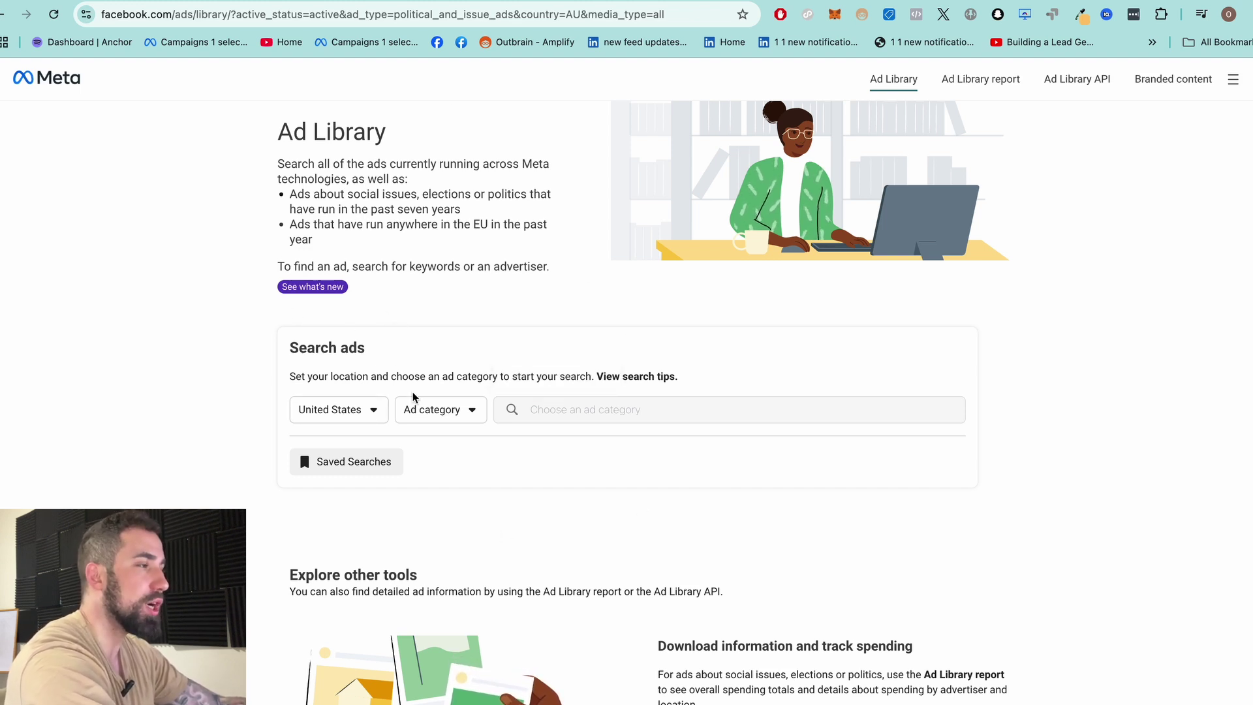
click(341, 417)
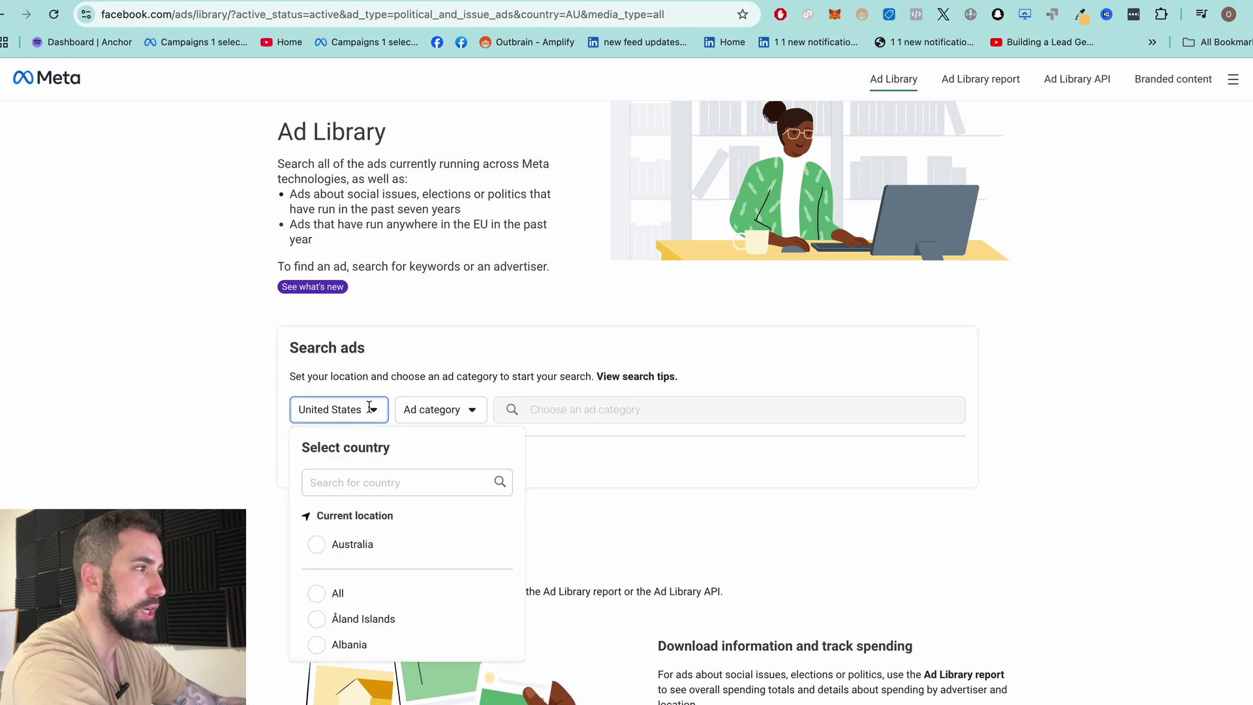
click(382, 329)
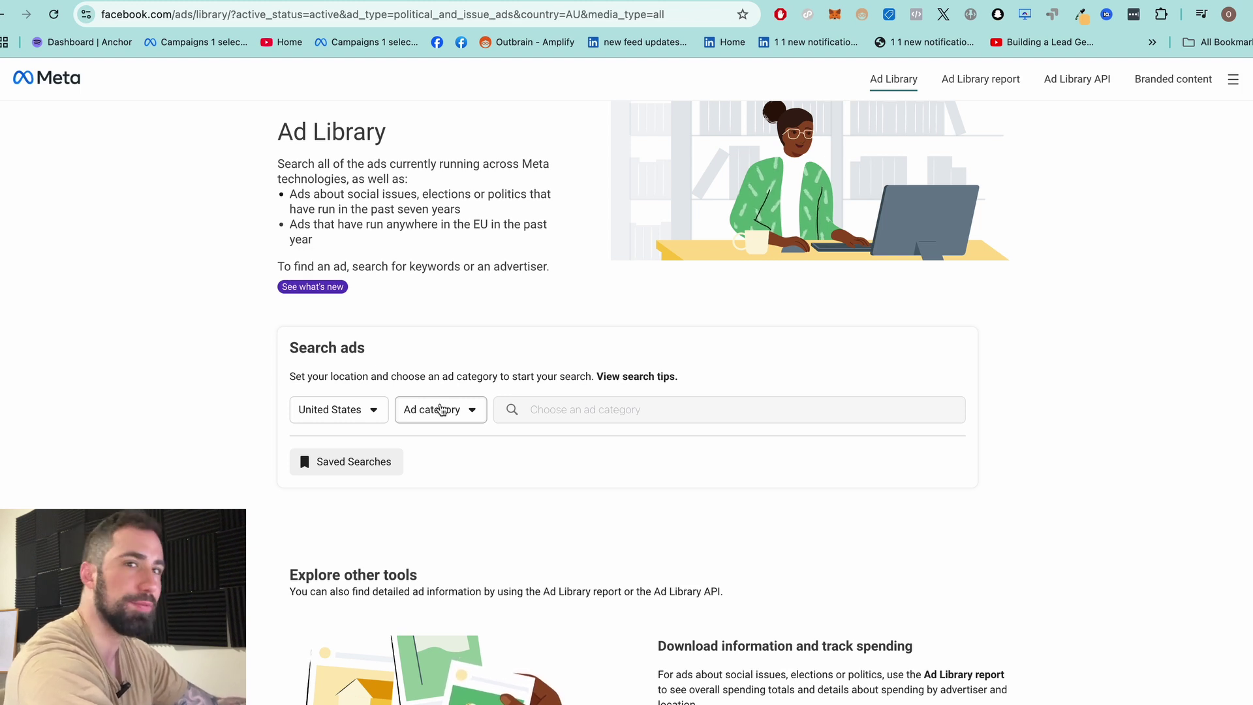
click(372, 417)
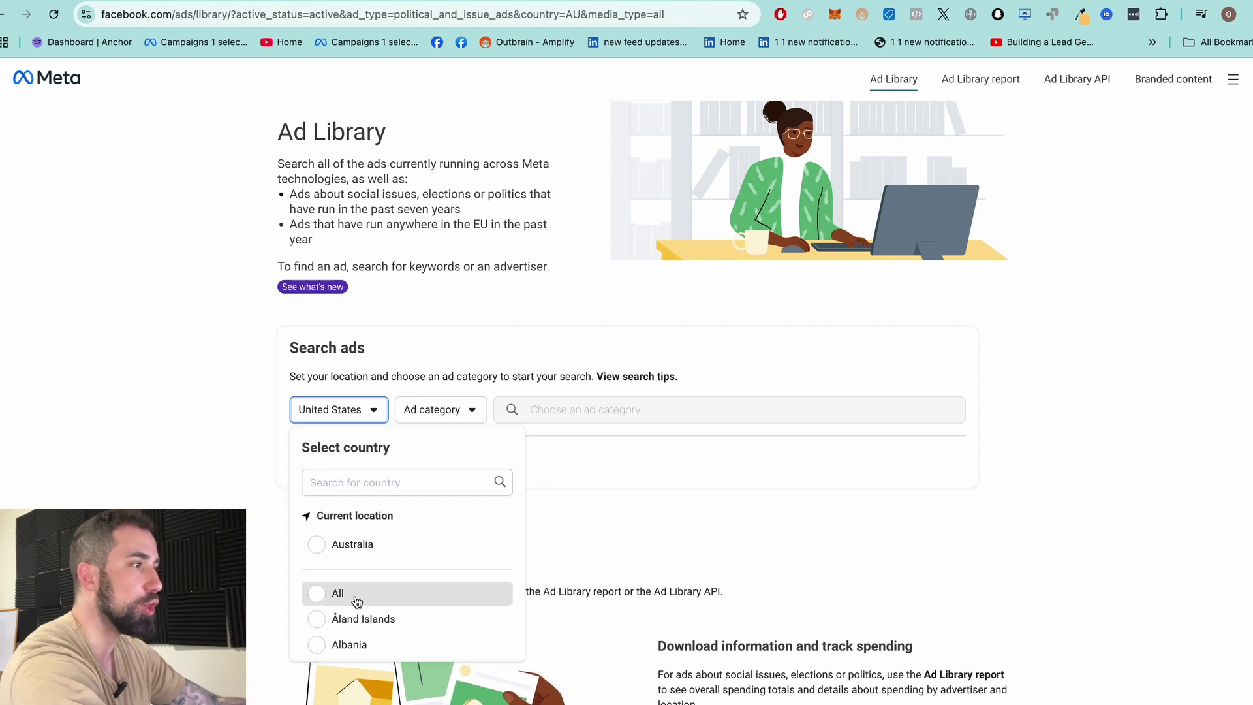
click(497, 313)
click(455, 418)
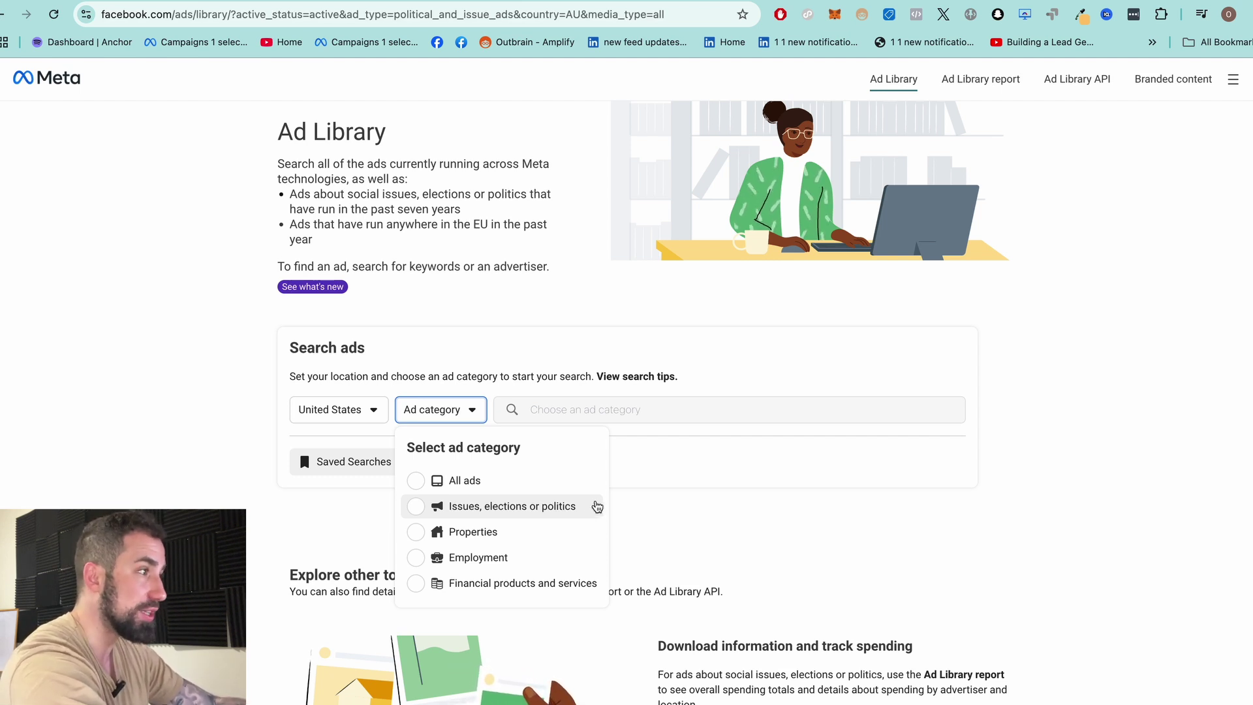
Choose All ads as the ad category and enter TRUE CLASSICS in the search box.
click(450, 481)
click(620, 406)
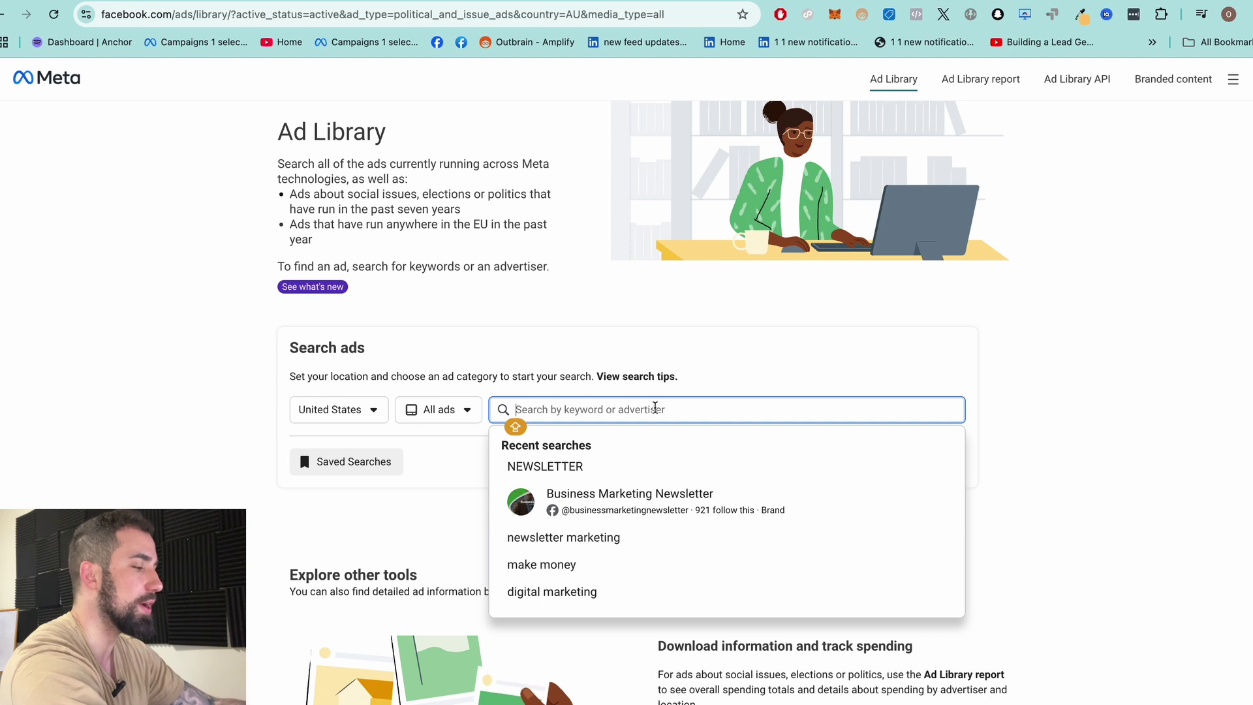
text(TRUE)
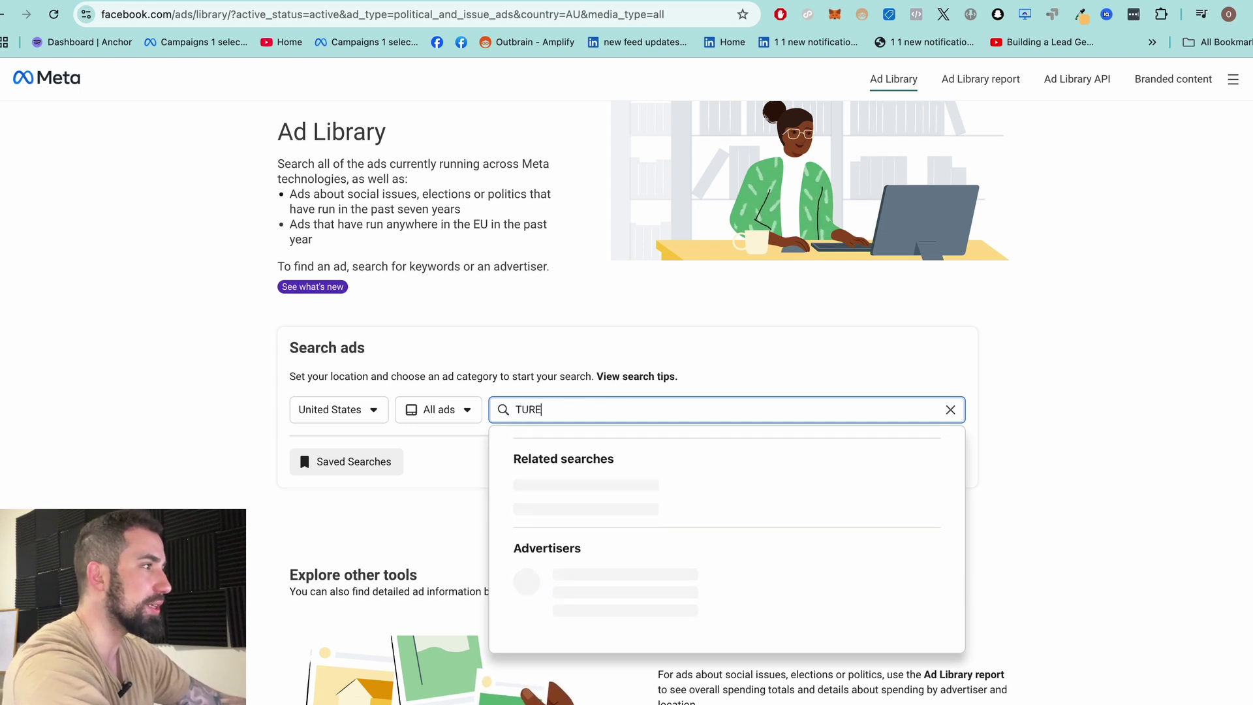
text( CLA)
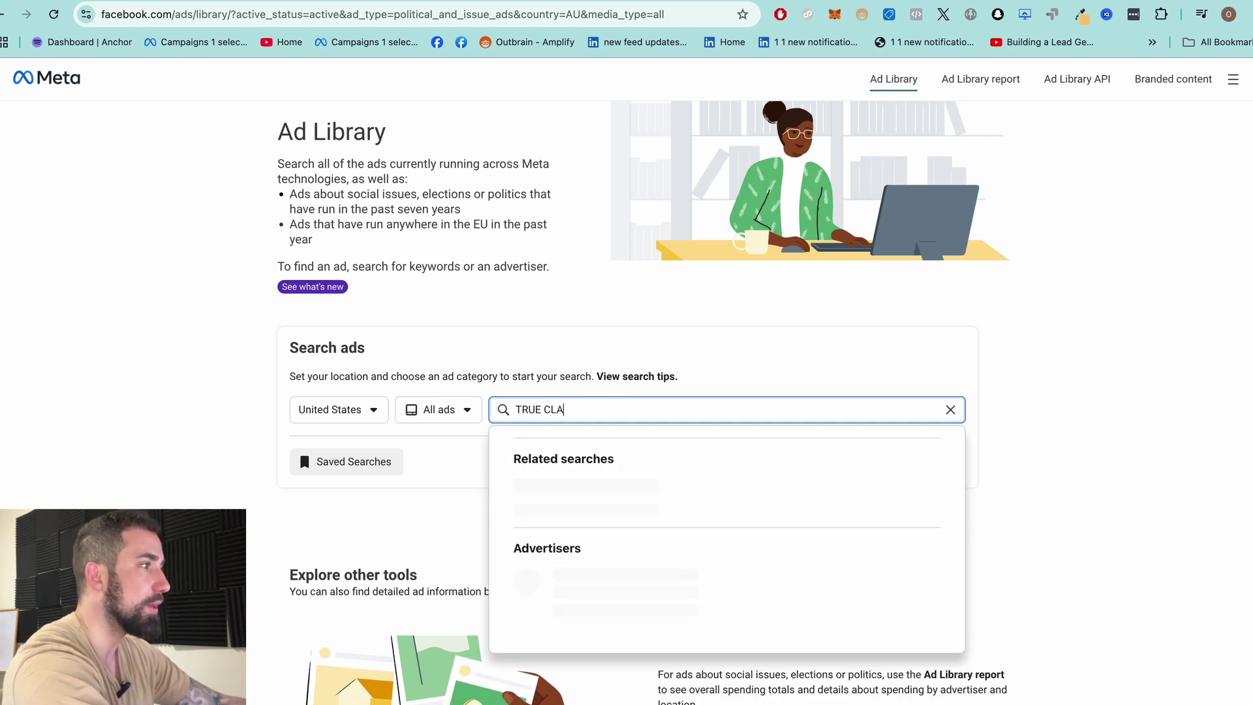
text(SSICS)
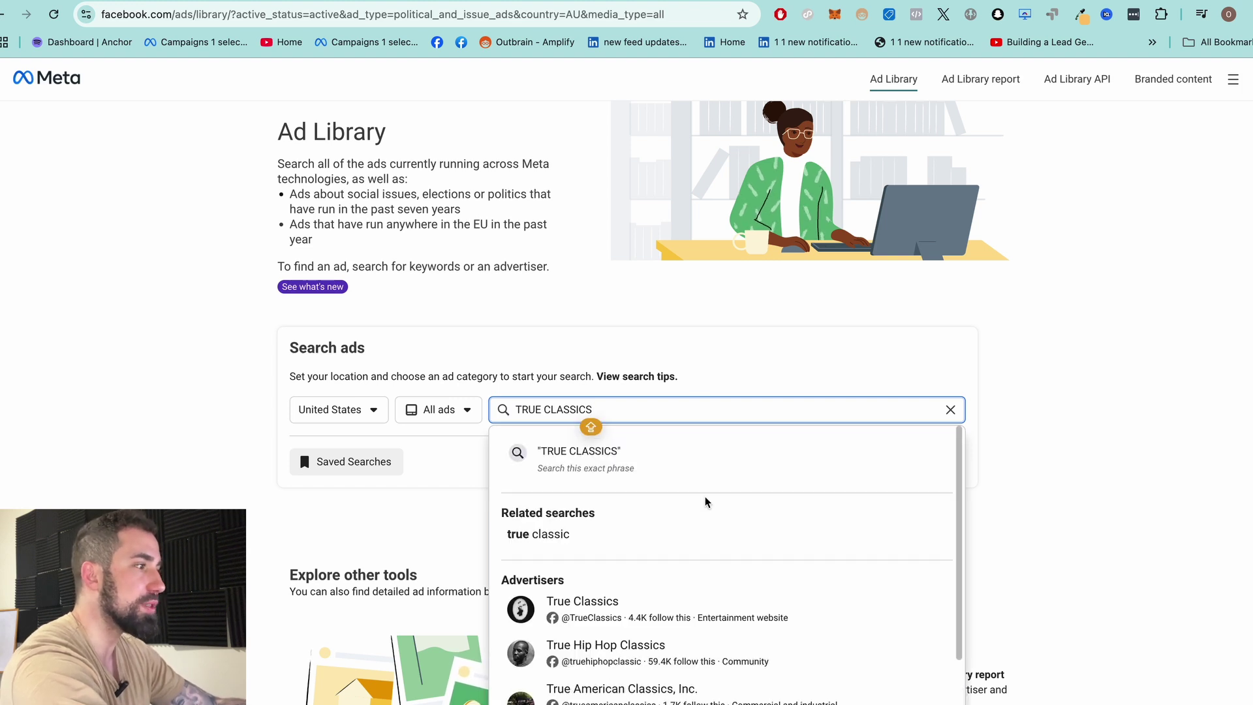
Look up the brand on Facebook and select its exact page name, True Classic.
scroll(712, 497, down, 3)
scroll(834, 393, down, 1)
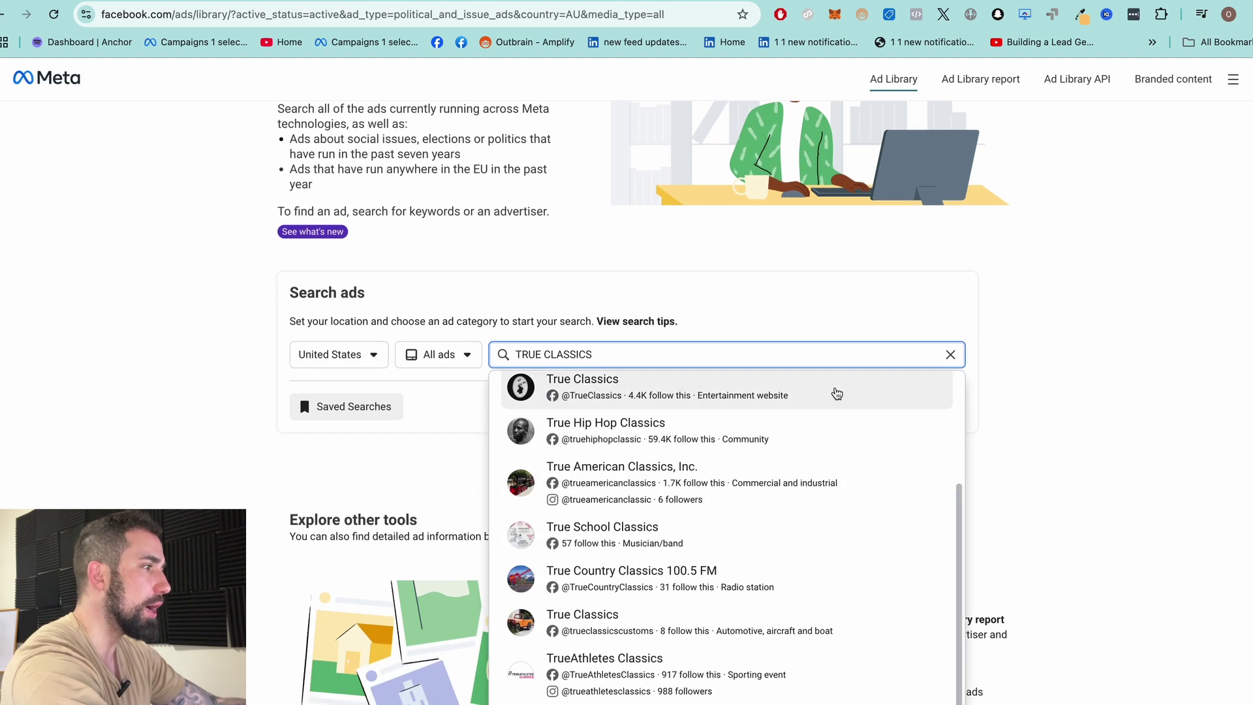
scroll(812, 479, up, 3)
scroll(777, 502, down, 3)
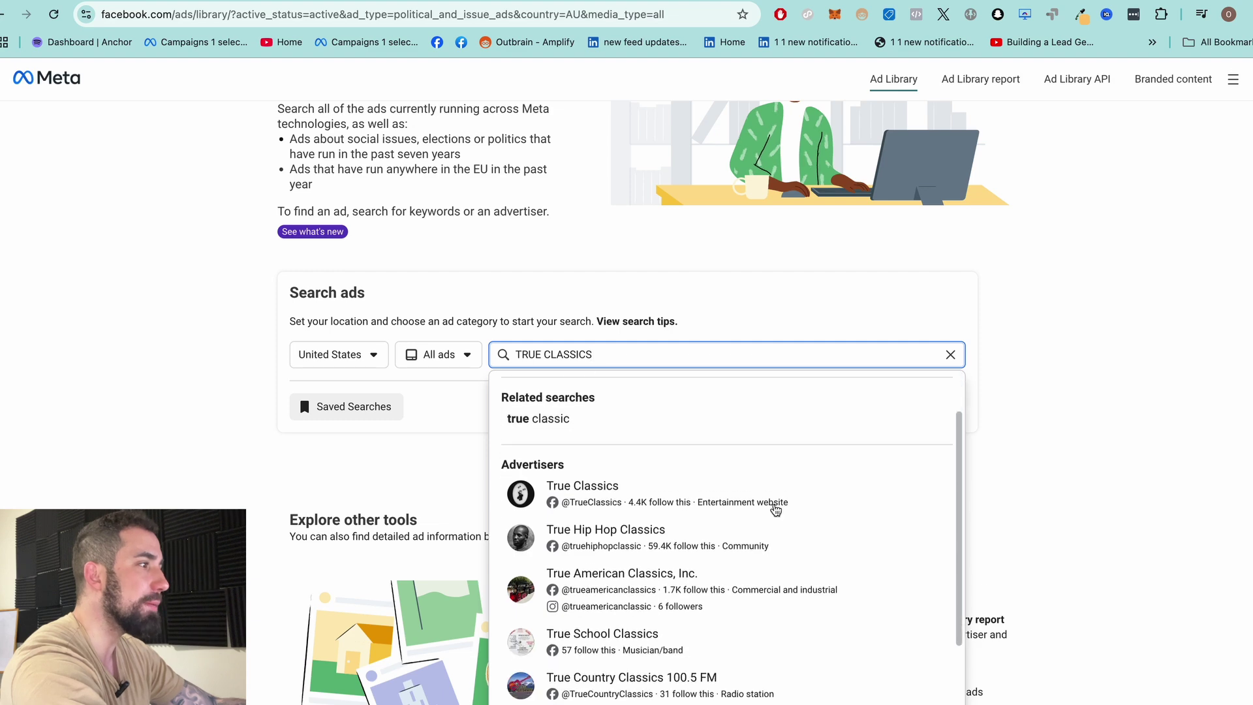
key(Caps_Lock)
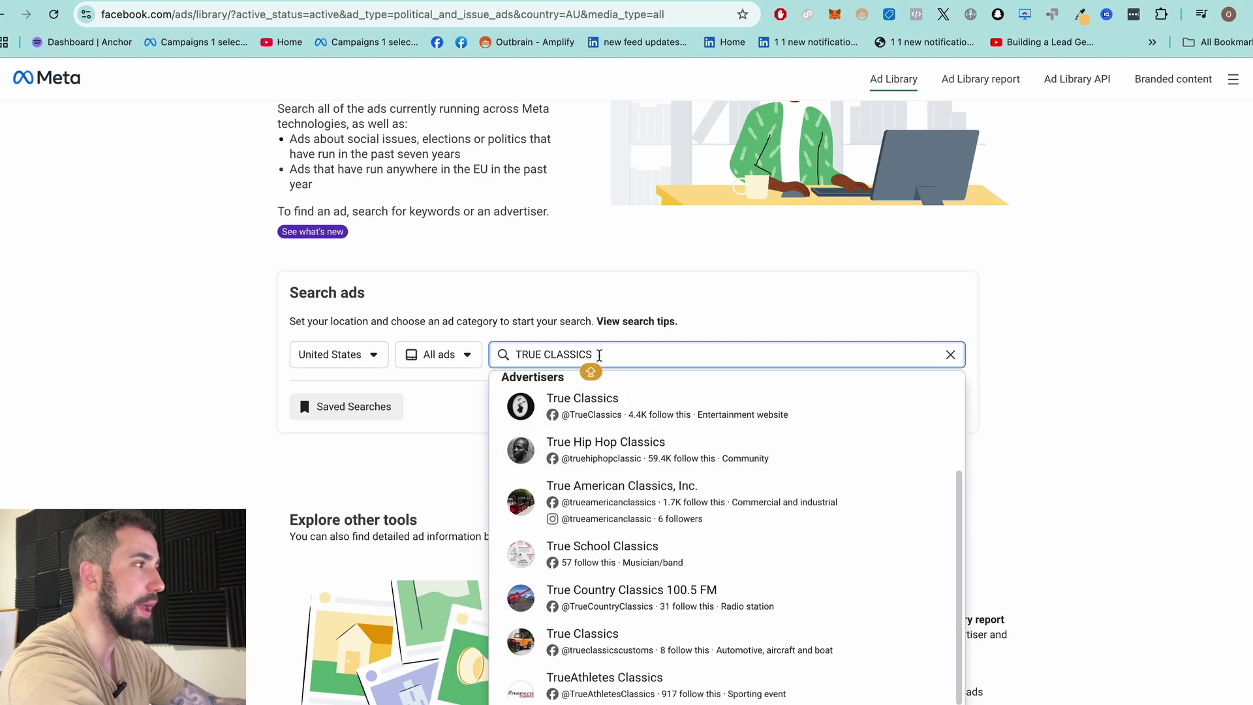
scroll(532, 574, up, 2)
scroll(559, 574, down, 3)
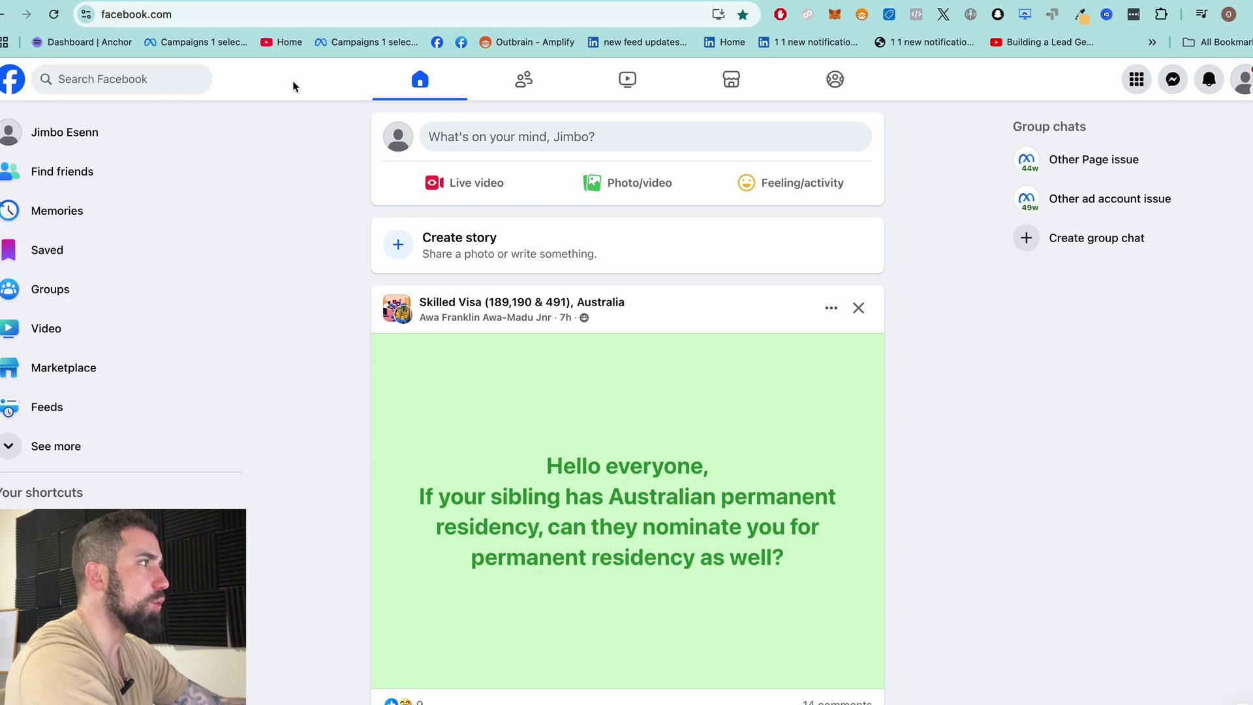
click(102, 83)
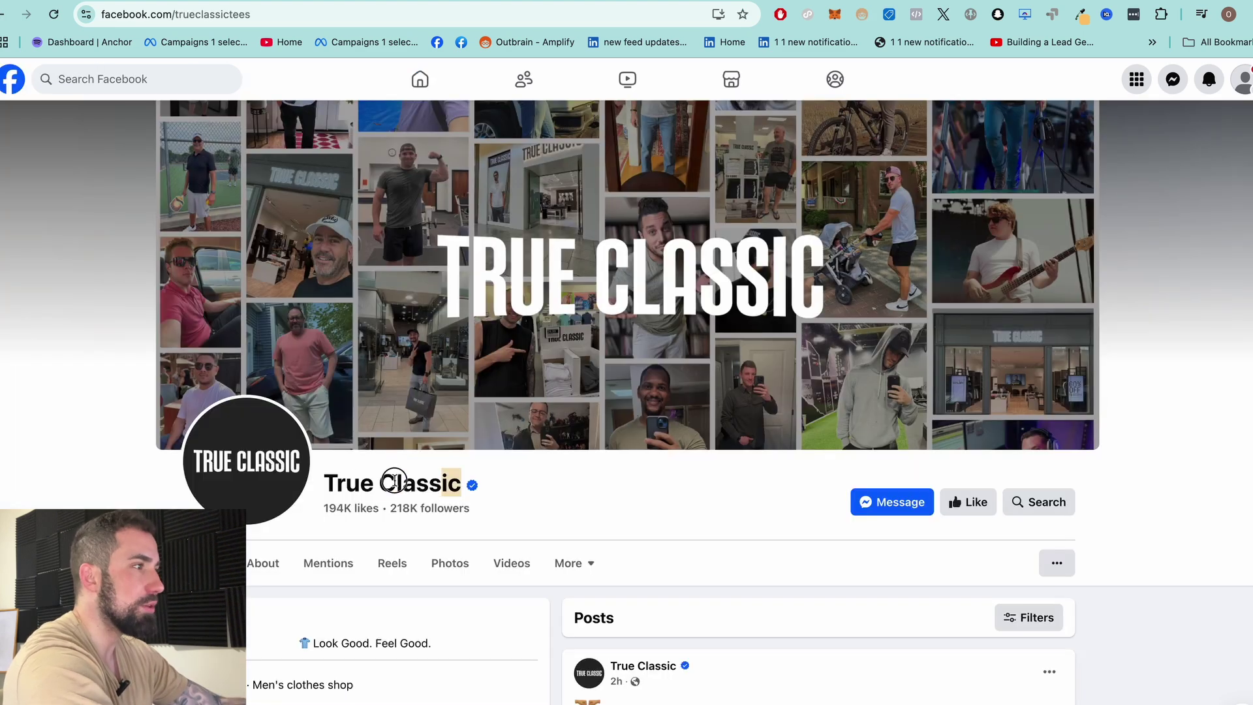
drag(461, 483, 324, 481)
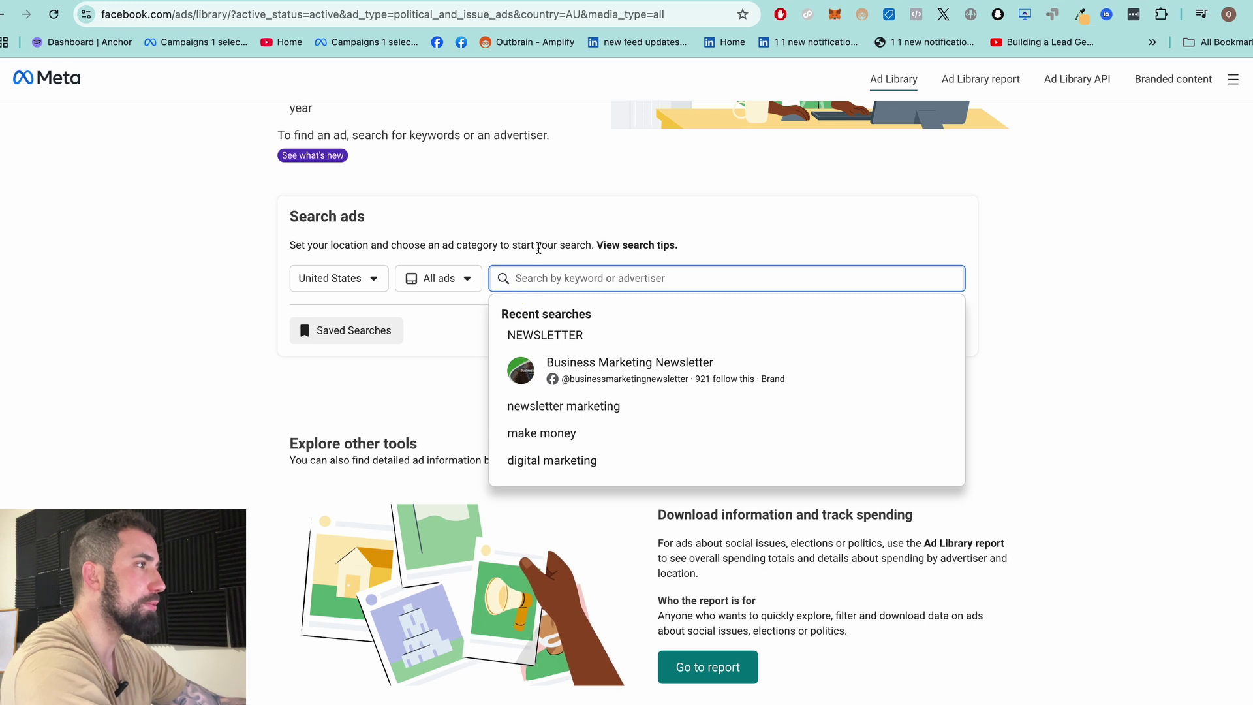
Paste True Classic into the search and open the verified advertiser's active US ads (about 320).
text(True Classic)
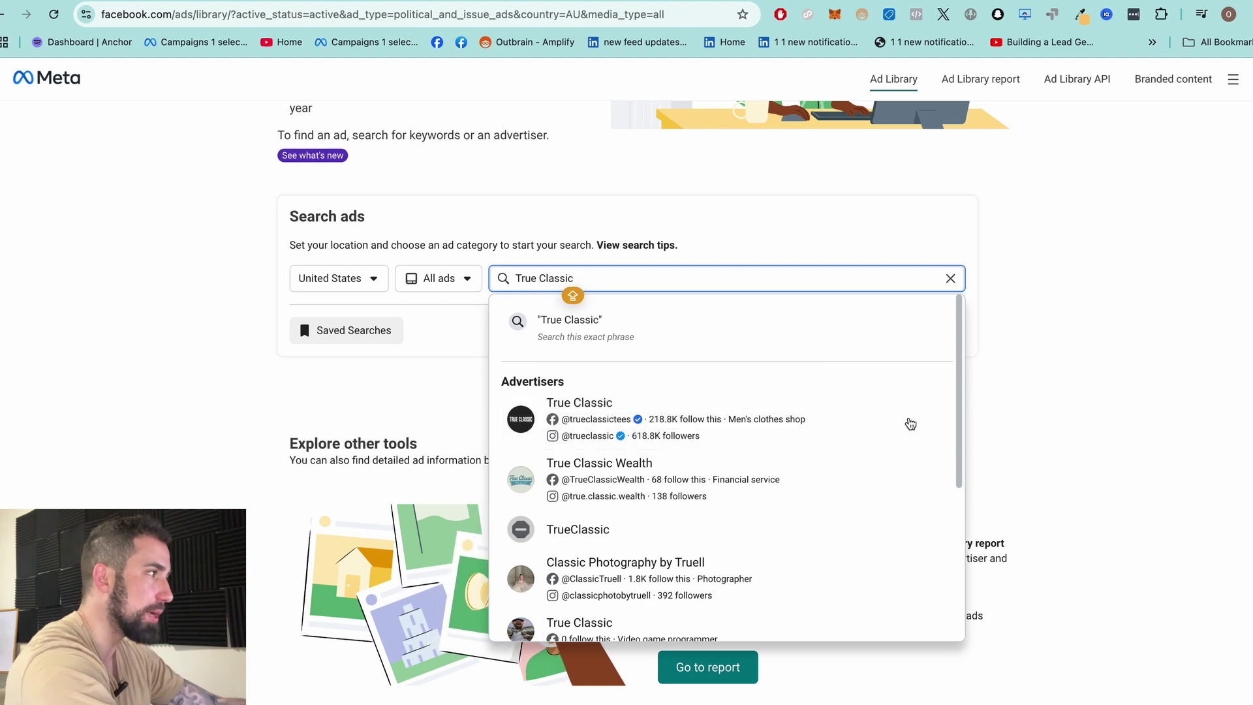
scroll(781, 515, down, 5)
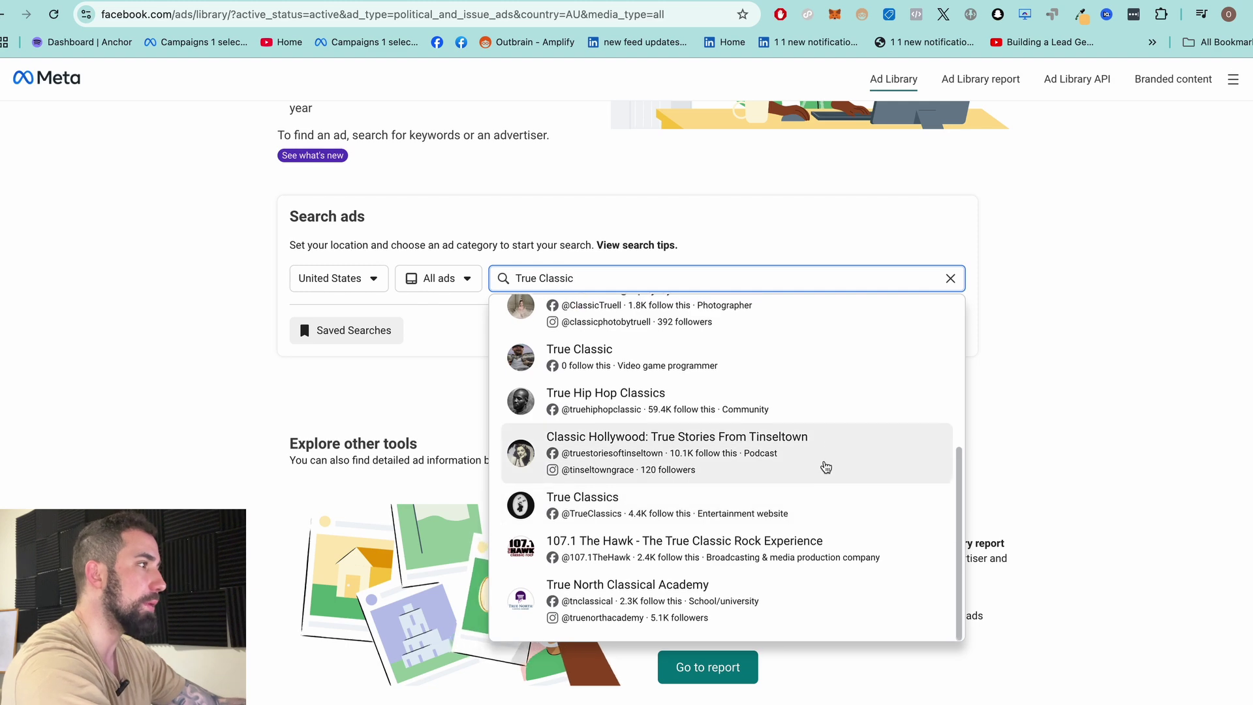
scroll(829, 483, up, 5)
click(735, 414)
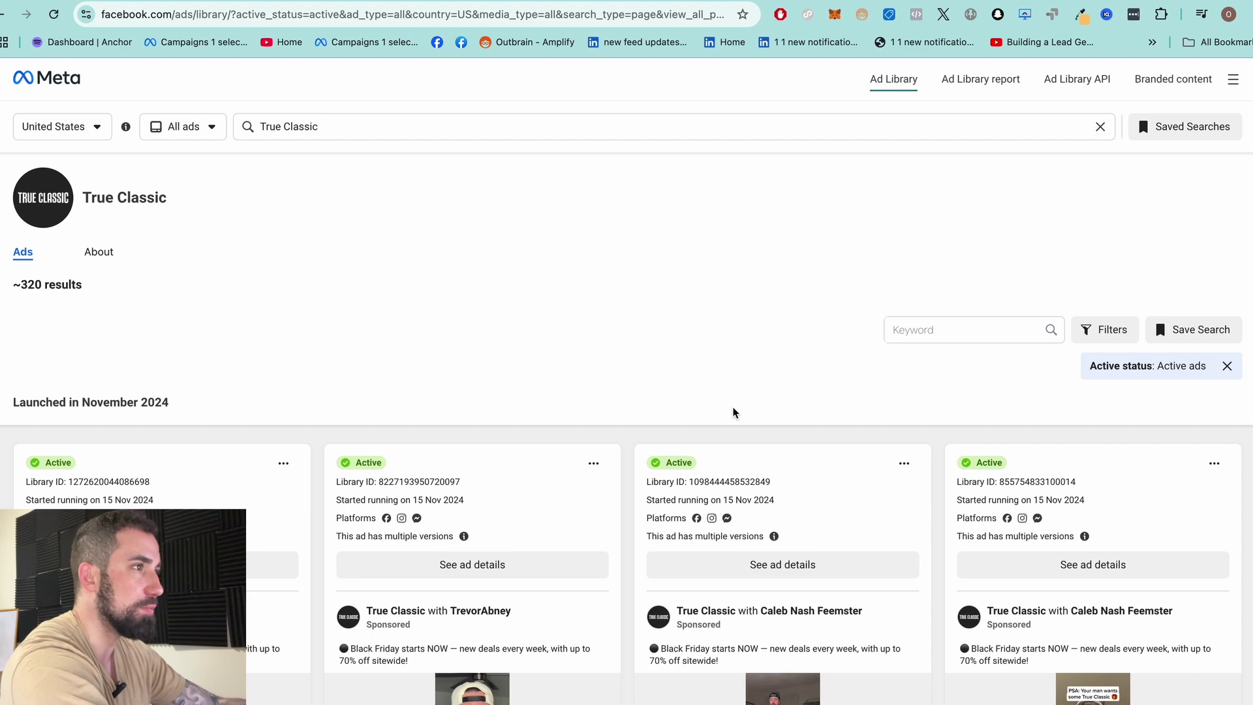
click(24, 284)
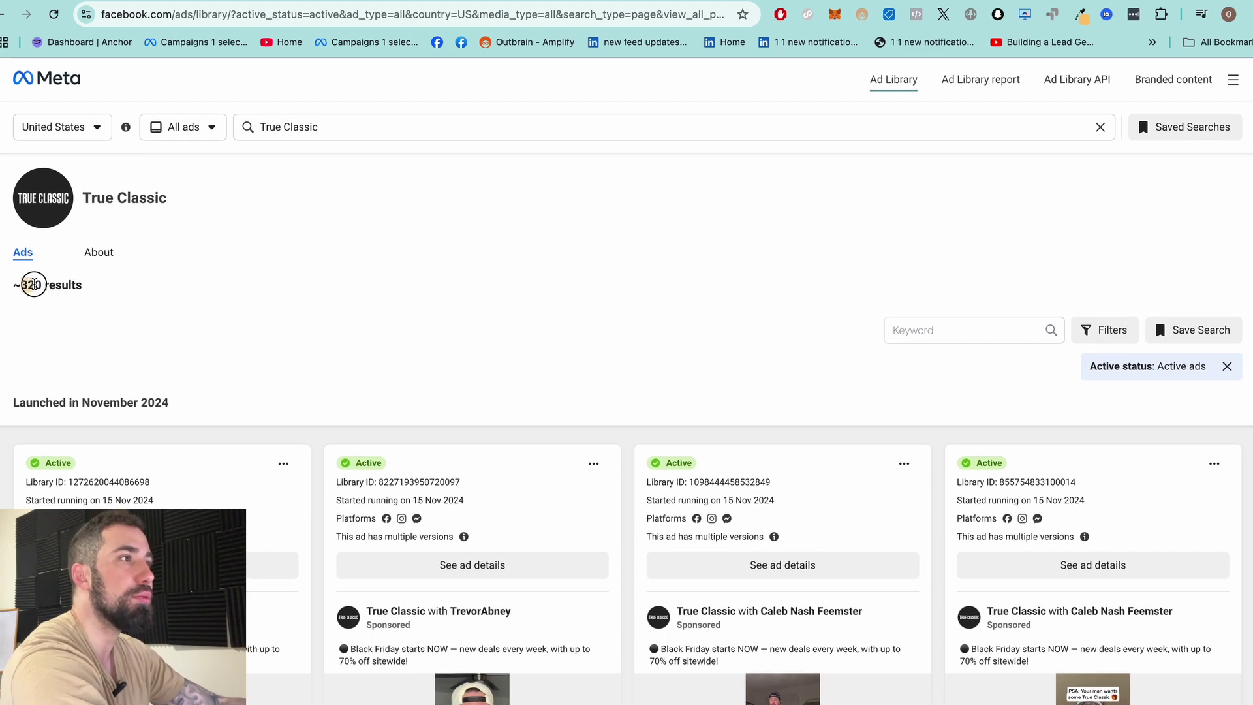
scroll(310, 345, down, 2)
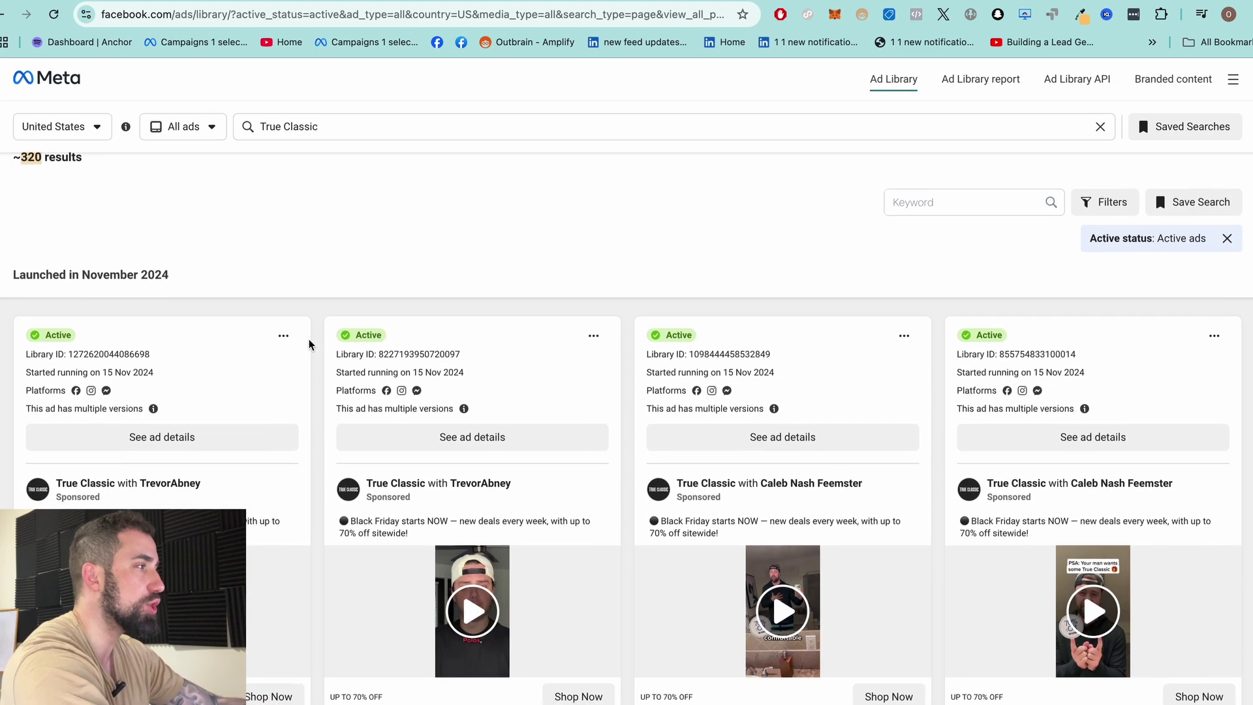
scroll(310, 345, down, 3)
scroll(968, 344, up, 5)
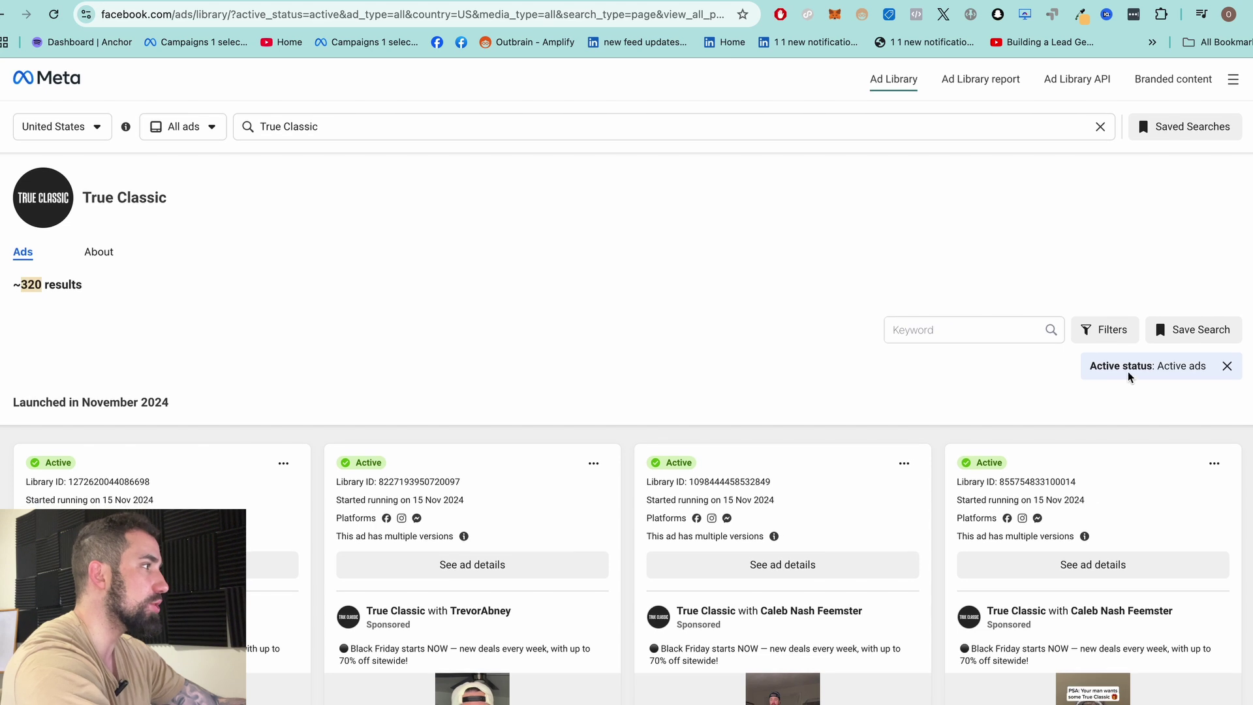
drag(1092, 366, 1193, 365)
scroll(655, 299, down, 2)
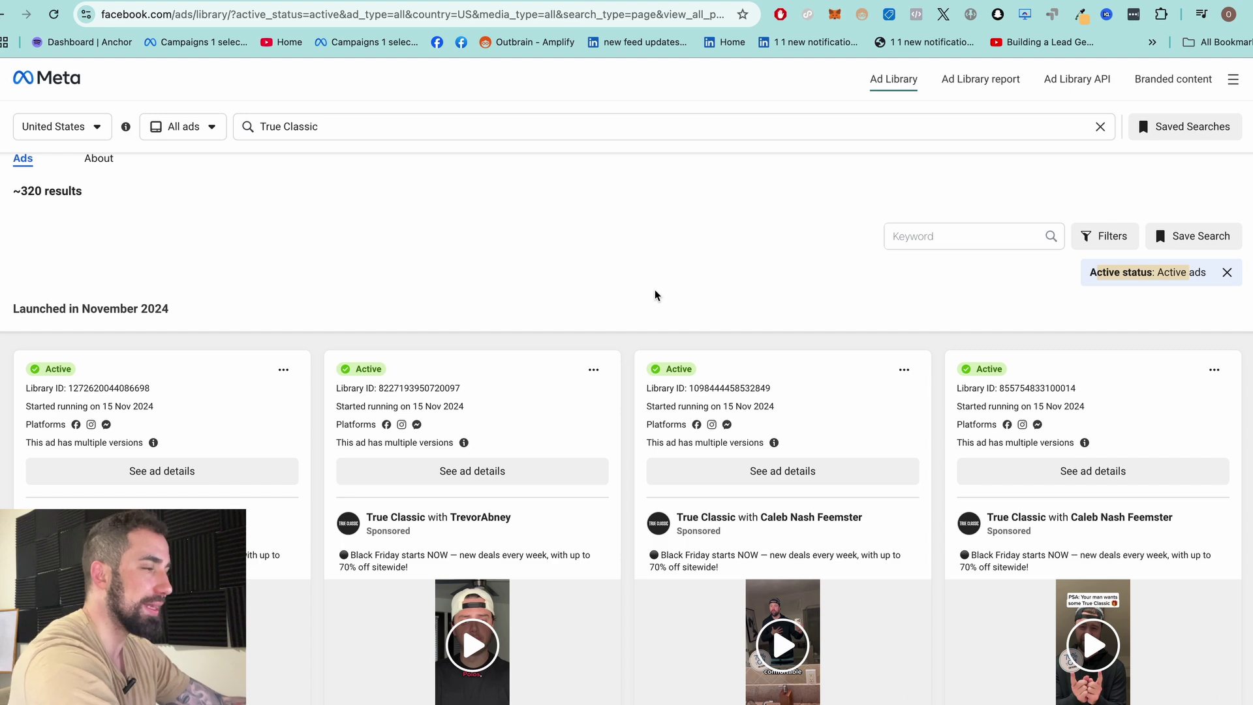
scroll(653, 295, down, 1)
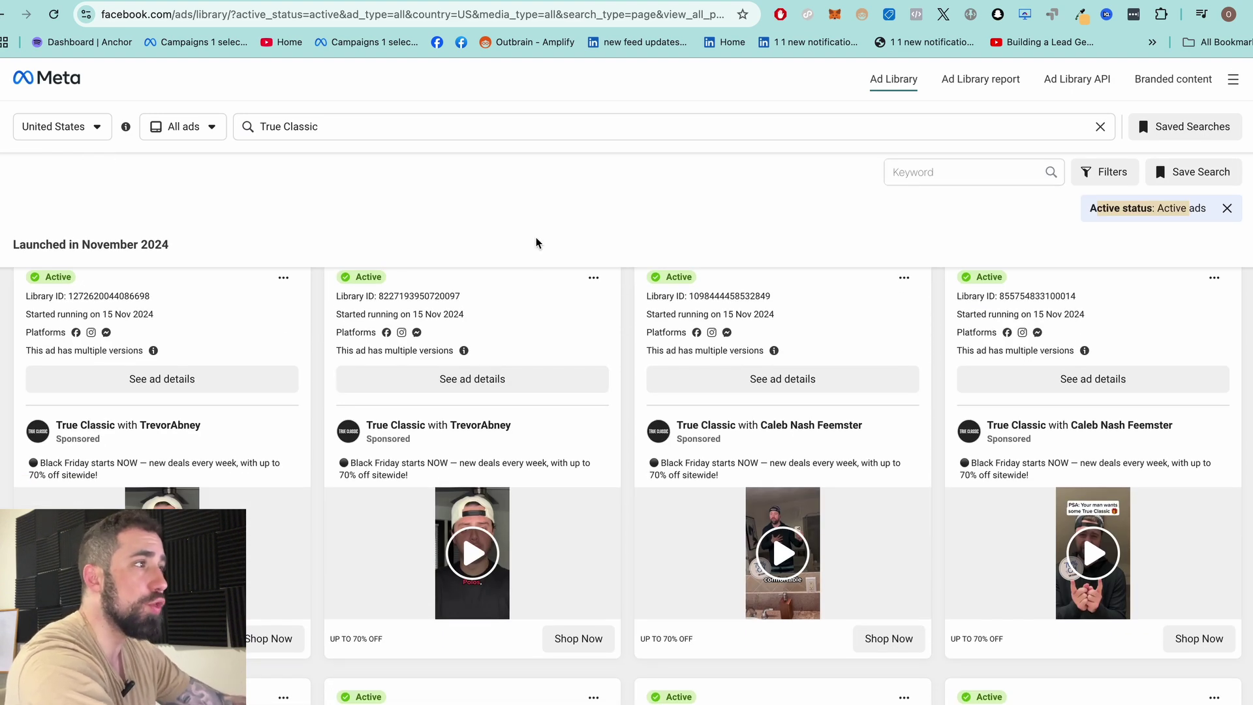
scroll(515, 293, up, 1)
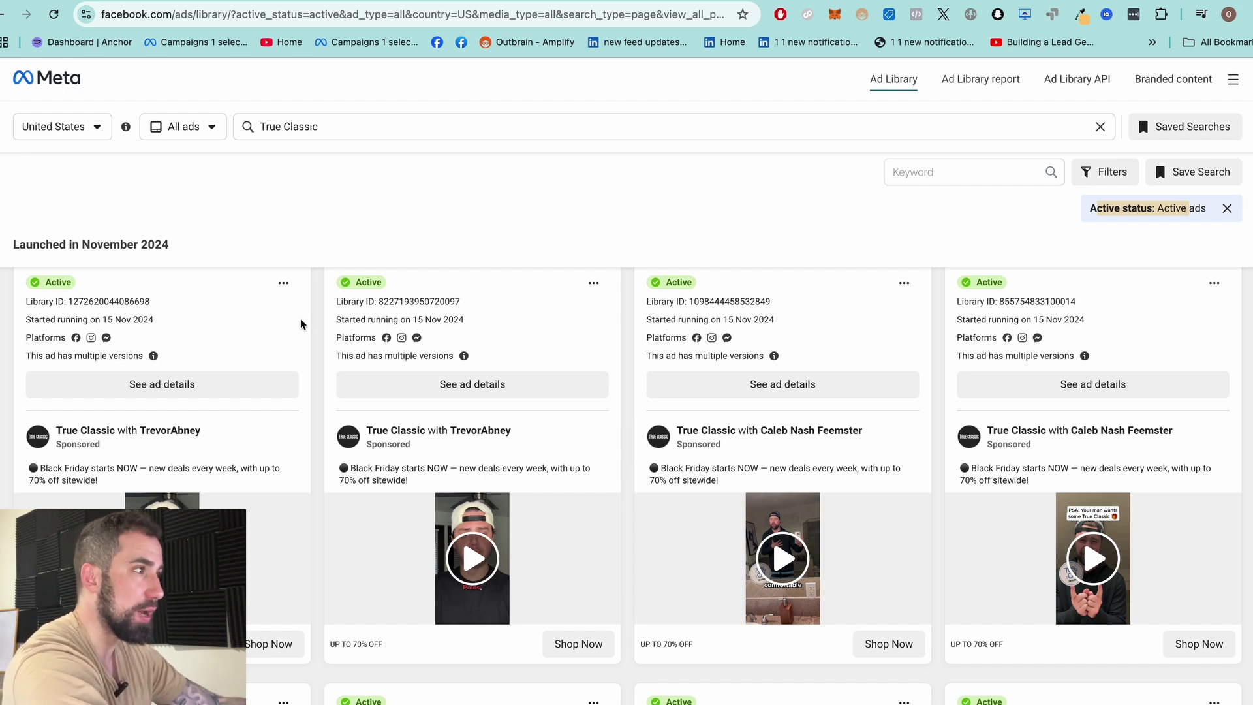
click(341, 319)
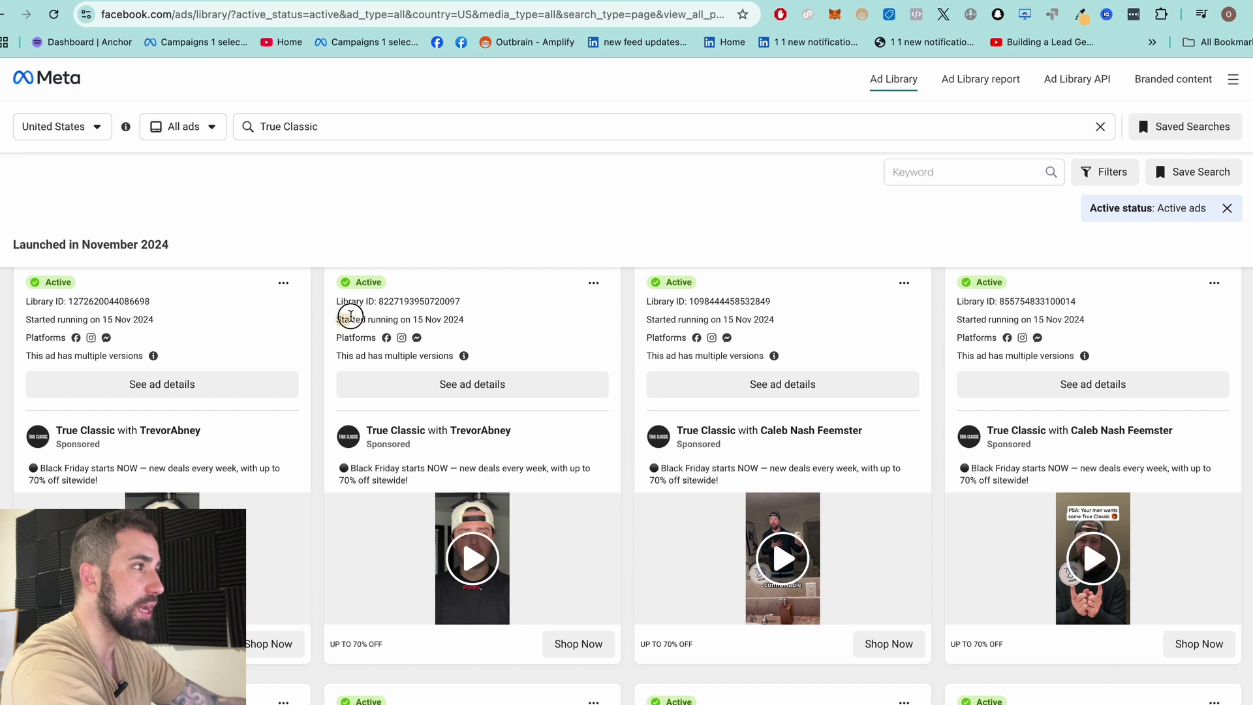
mouse_move(350, 316)
mouse_down()
mouse_move(429, 319)
mouse_move(336, 319)
mouse_up()
click(431, 320)
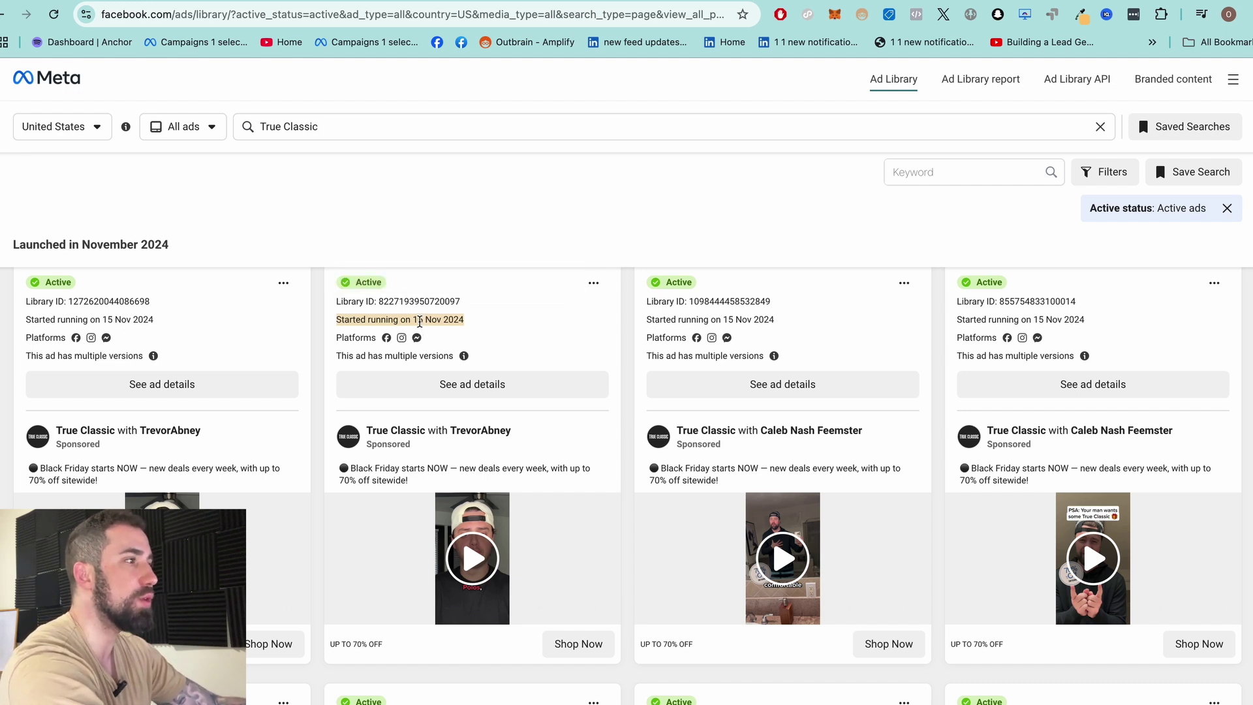
double_click(420, 322)
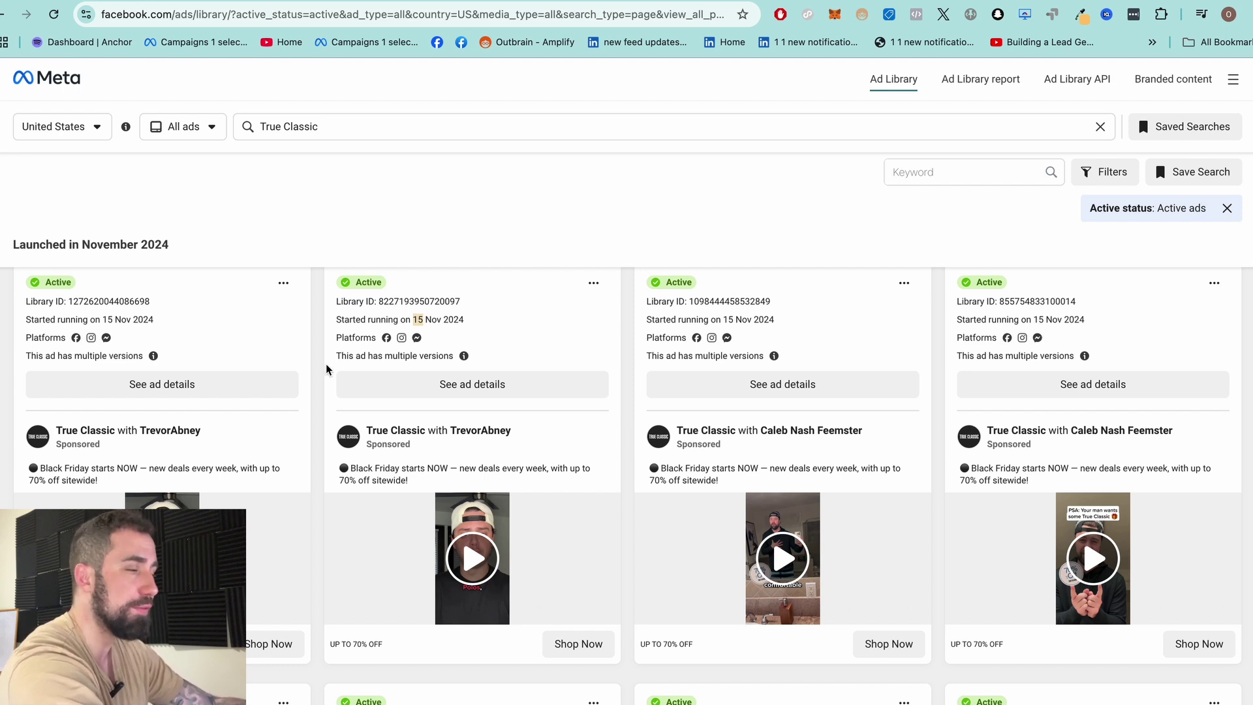
double_click(427, 316)
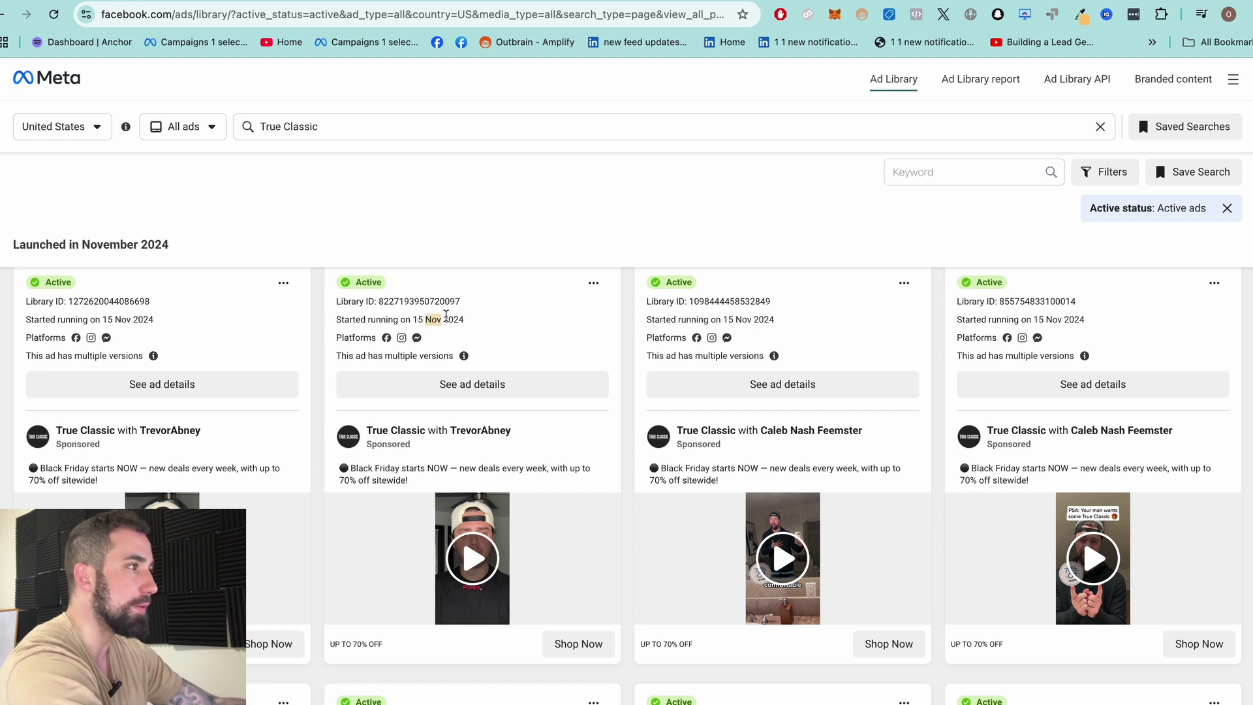
double_click(446, 316)
Scroll past the November 2024 ads down to the Launched in October 2024 section.
scroll(686, 384, down, 6)
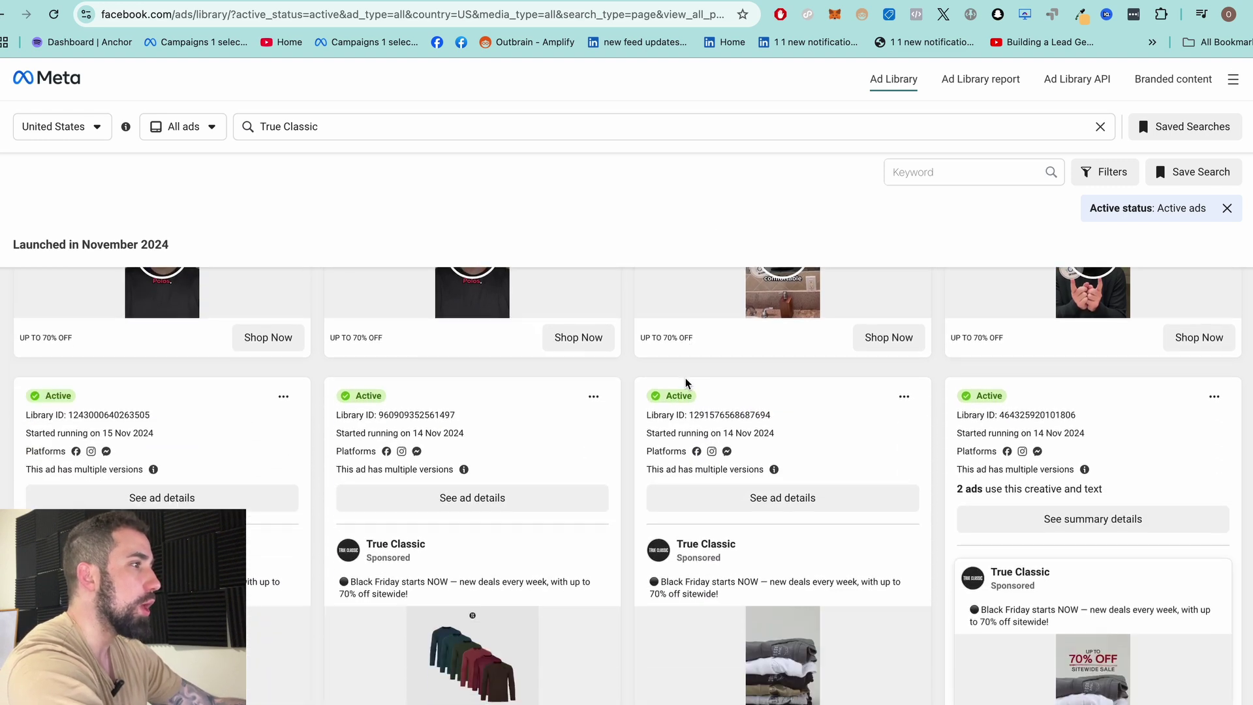
scroll(421, 425, down, 8)
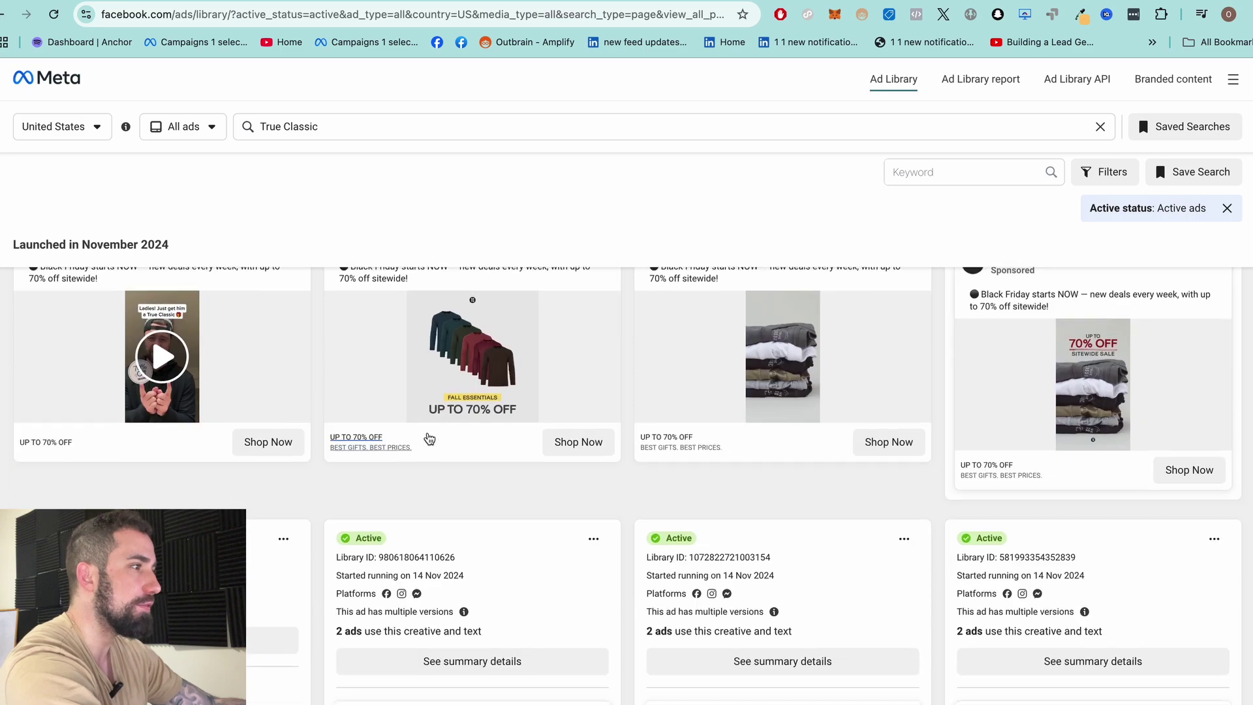
scroll(429, 436, down, 10)
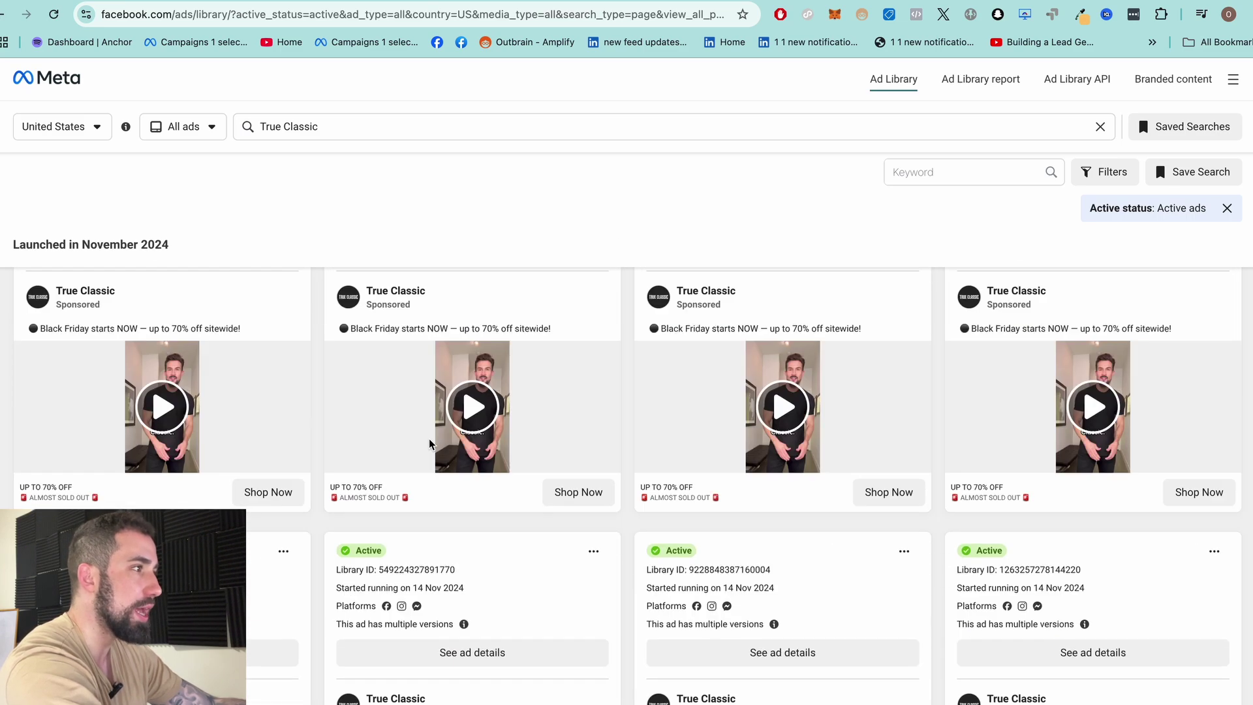
scroll(451, 557, down, 10)
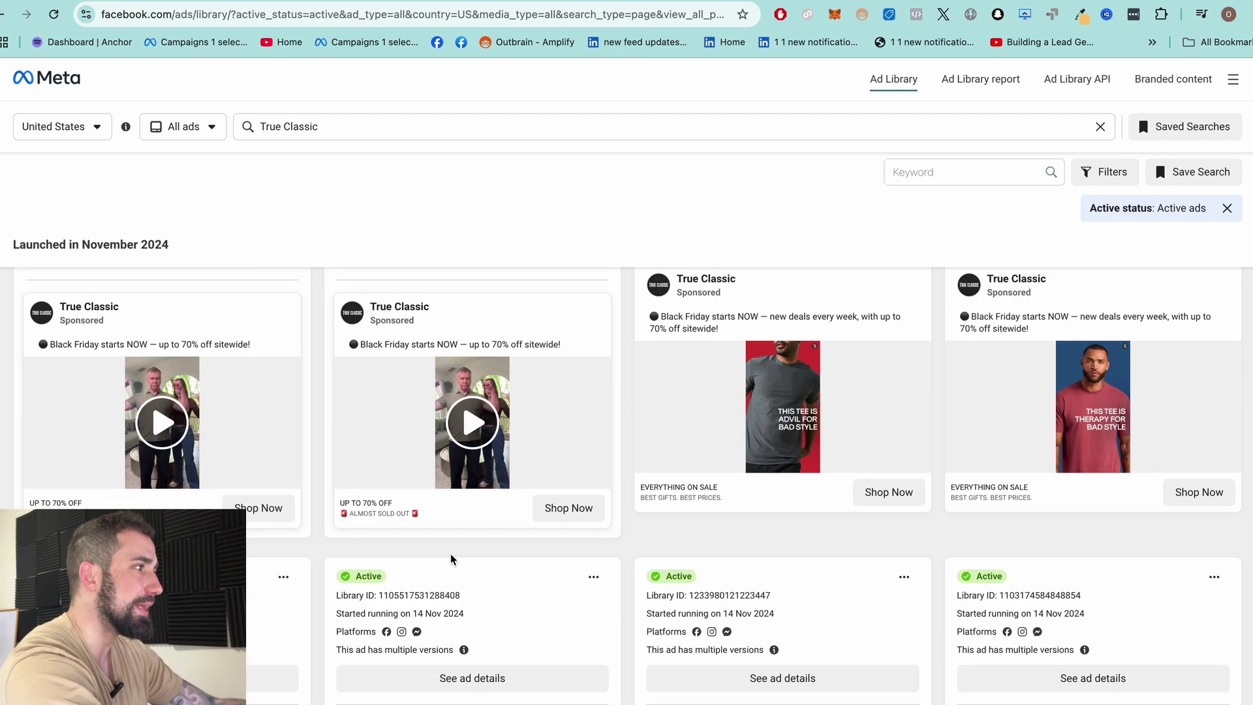
scroll(440, 559, down, 5)
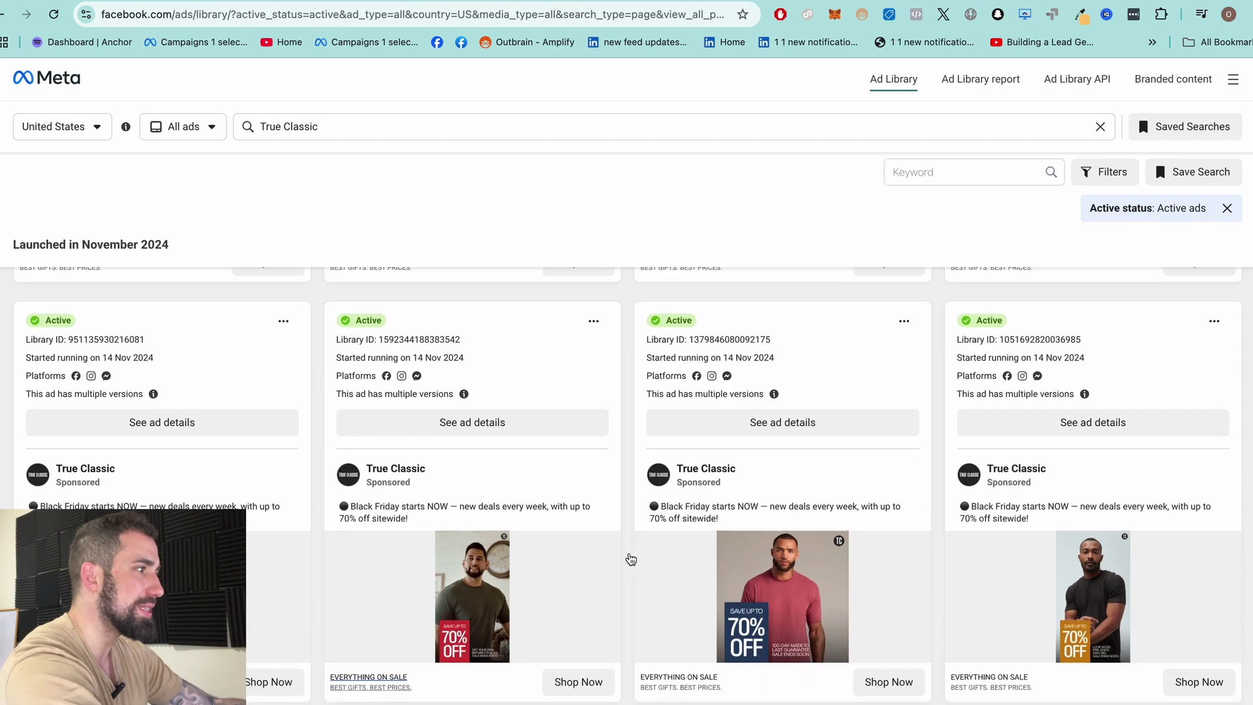
scroll(625, 488, down, 10)
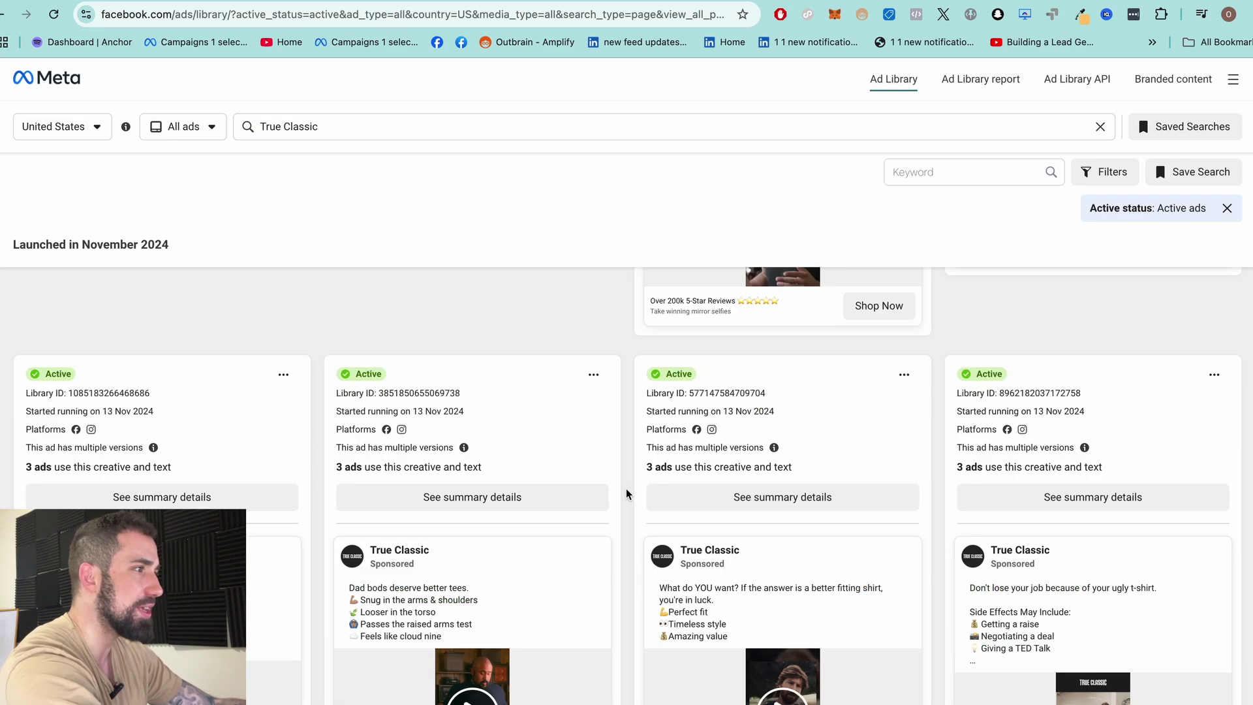
scroll(607, 494, down, 10)
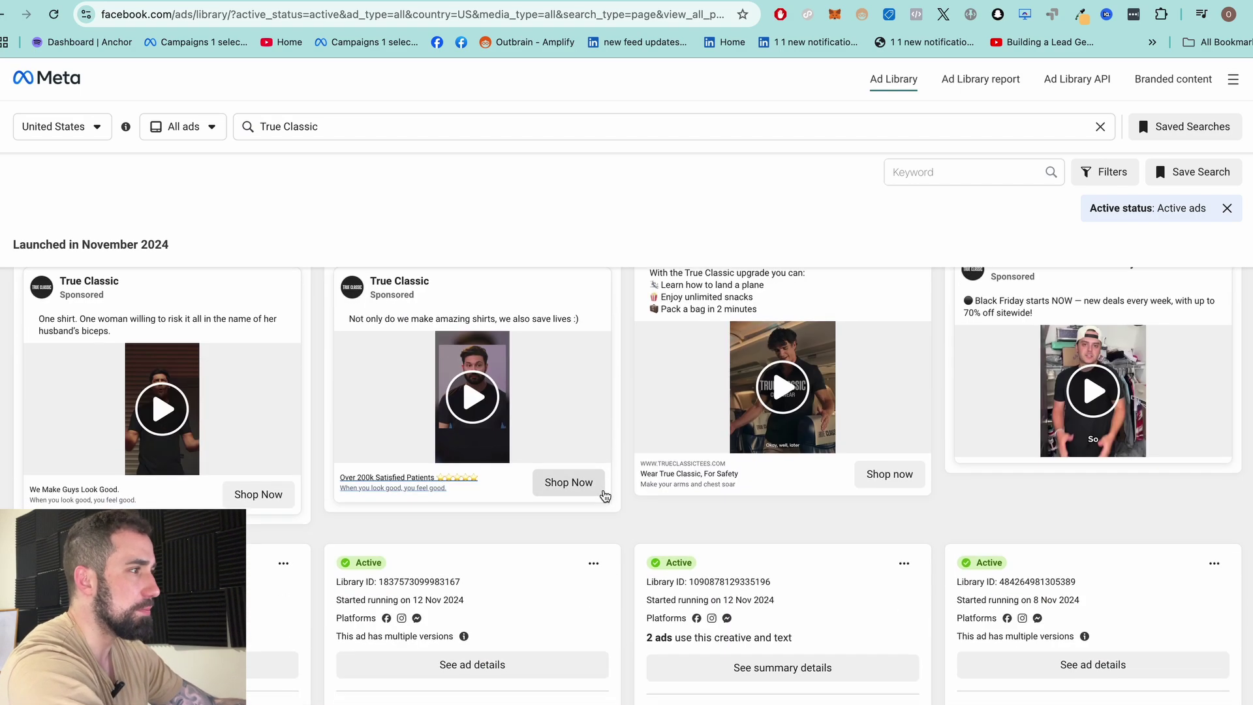
scroll(587, 489, down, 10)
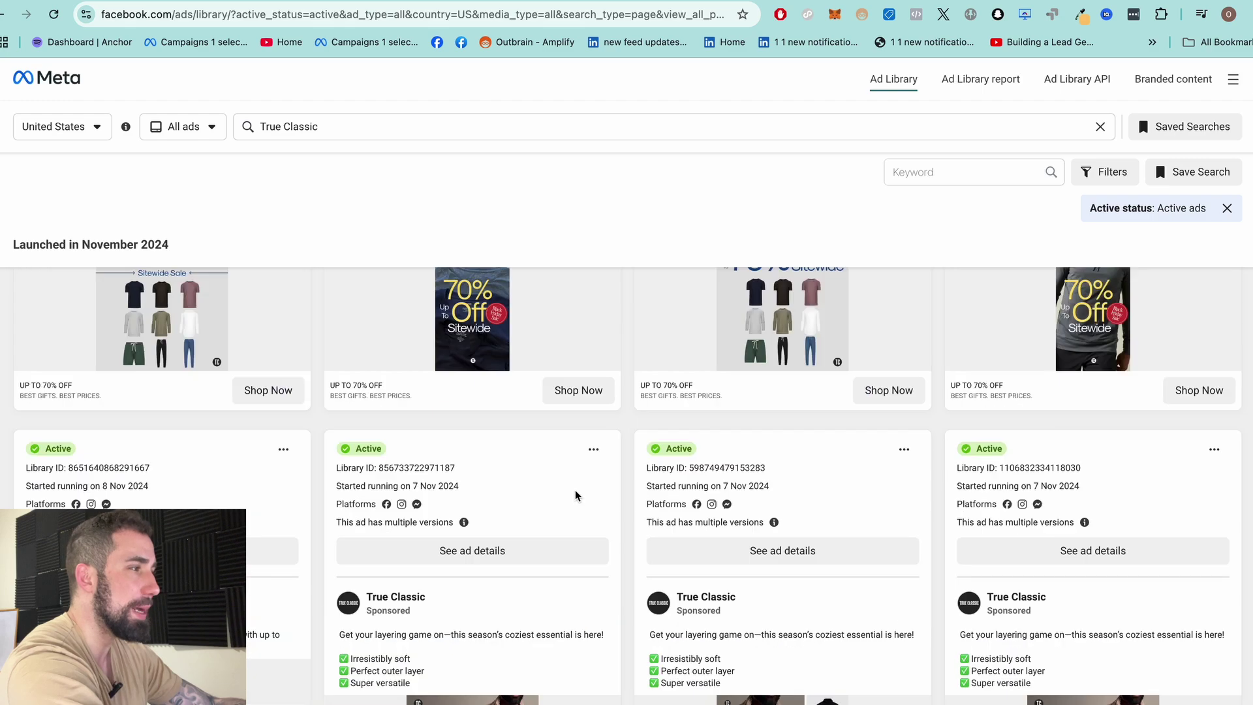
scroll(573, 492, down, 10)
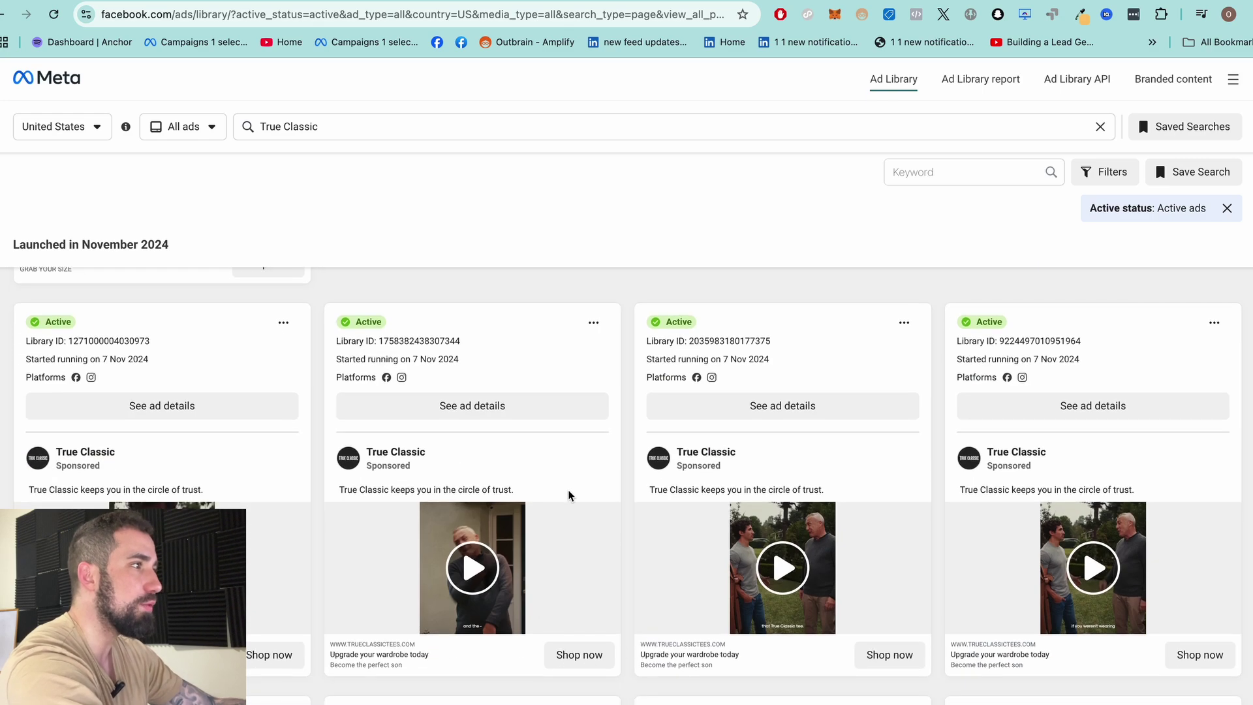
scroll(567, 491, down, 10)
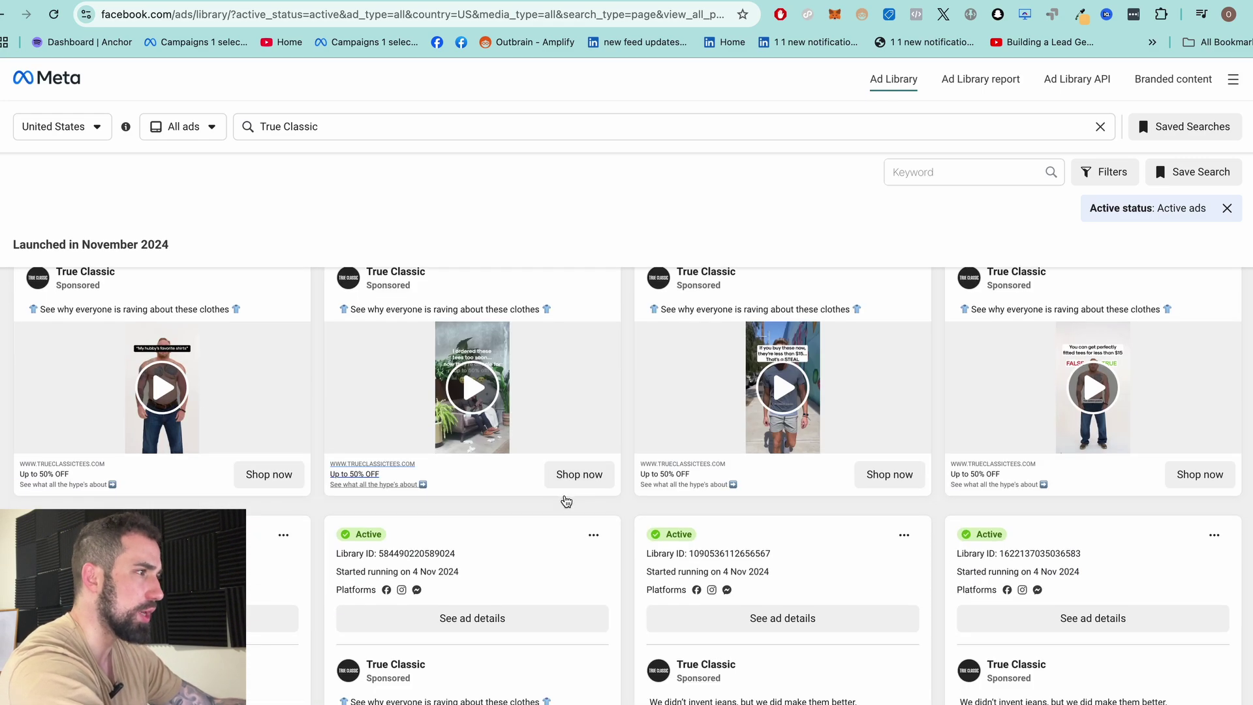
scroll(564, 501, down, 10)
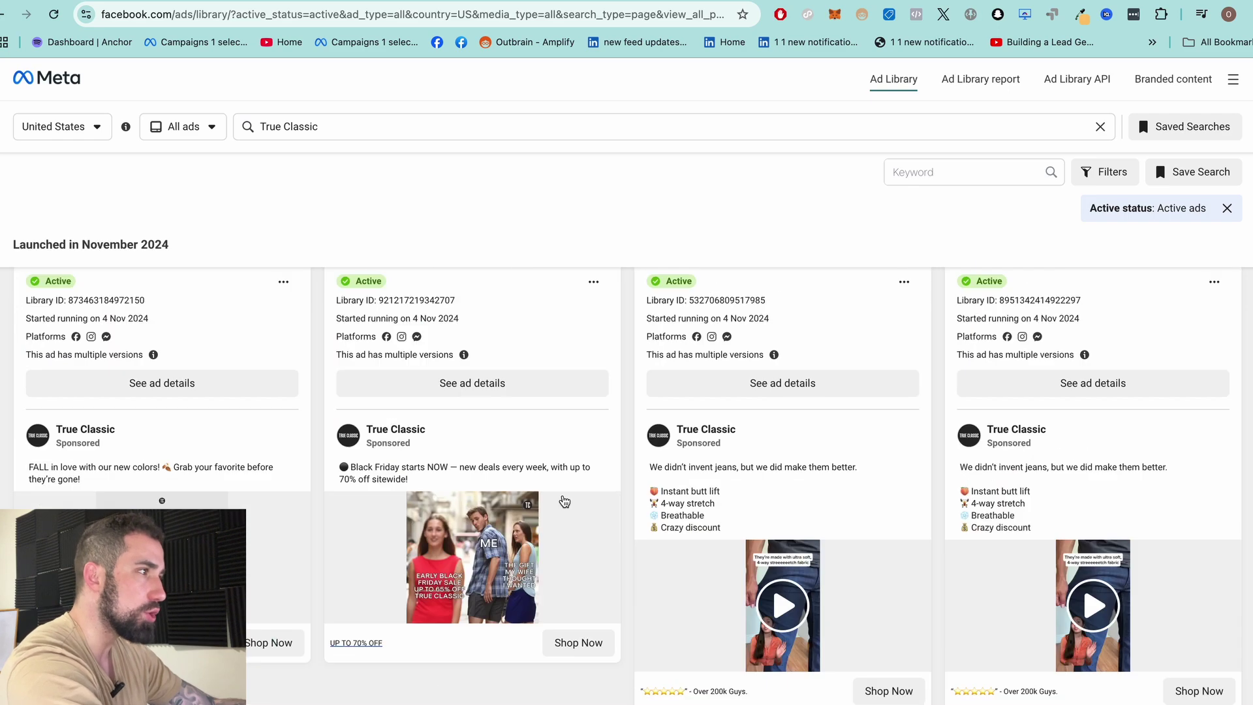
scroll(564, 501, down, 5)
scroll(562, 496, down, 10)
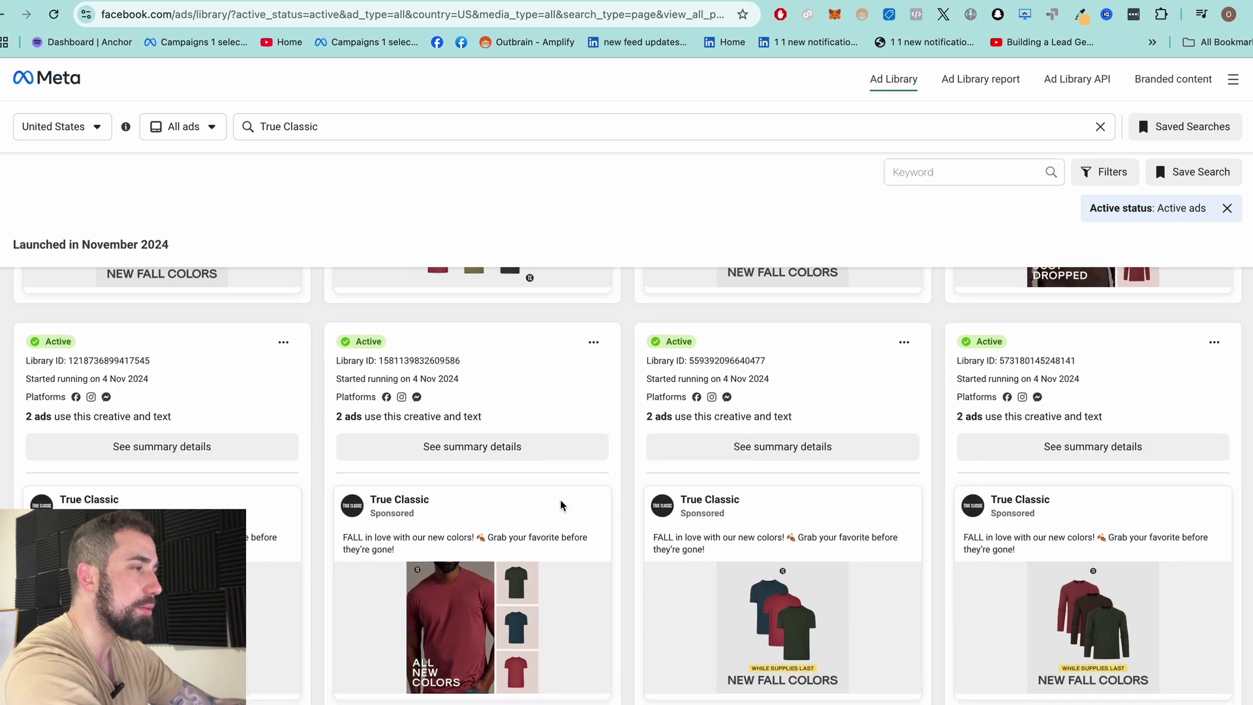
scroll(560, 513, down, 10)
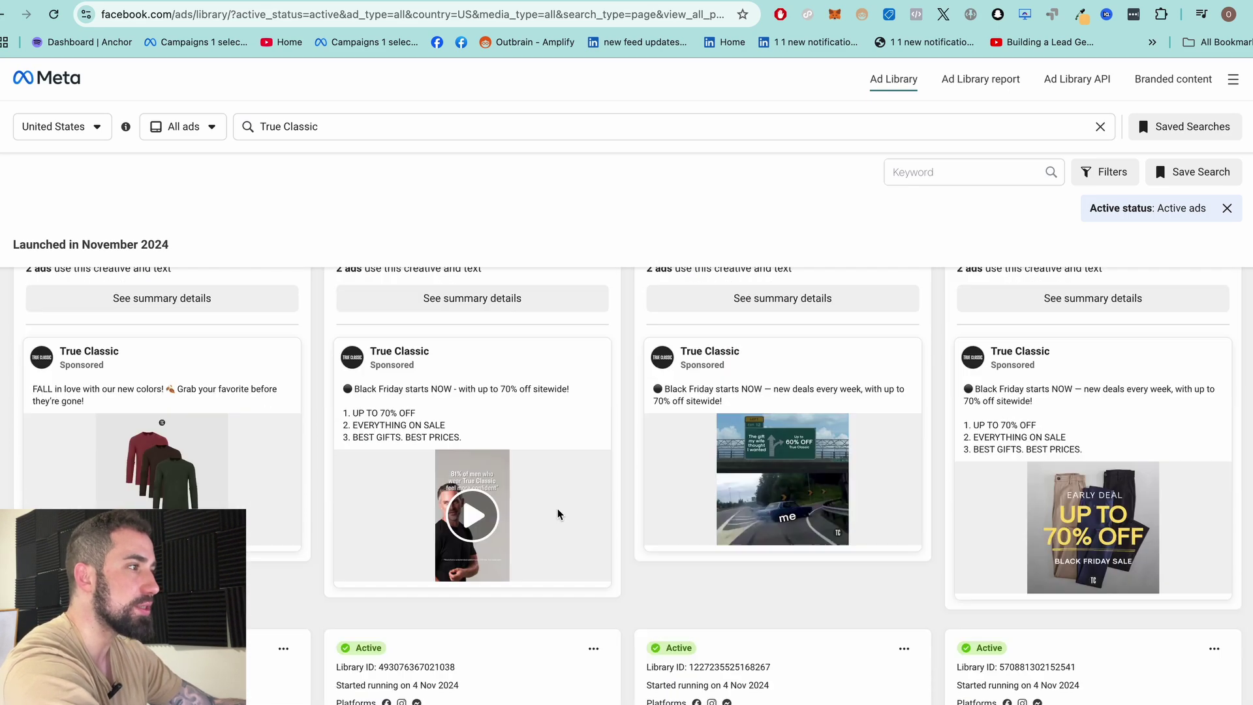
scroll(555, 516, down, 10)
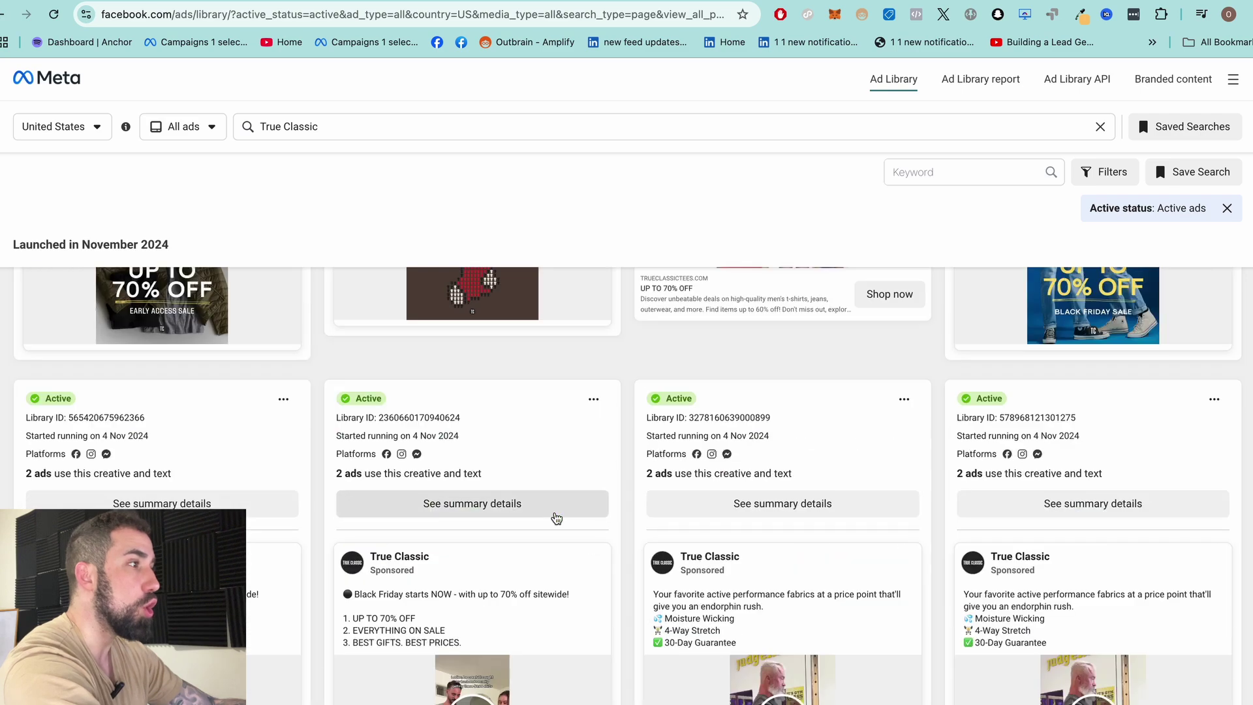
scroll(548, 512, down, 5)
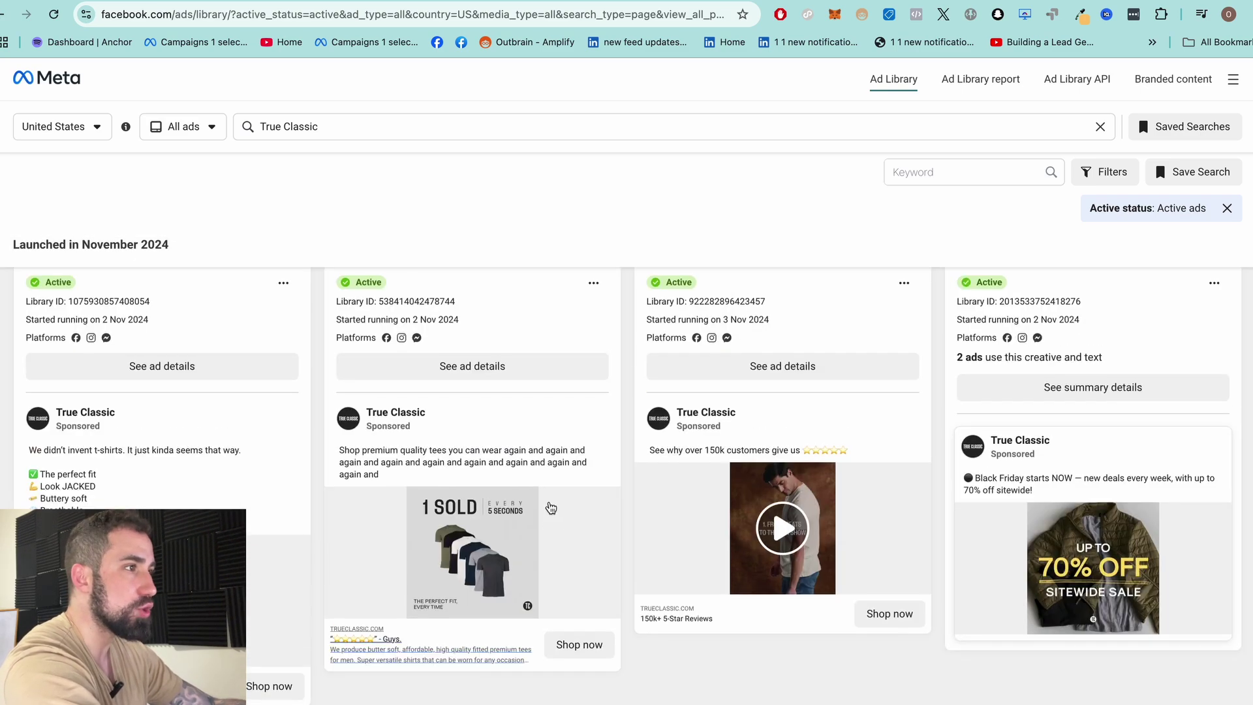
scroll(539, 532, down, 5)
scroll(537, 532, down, 10)
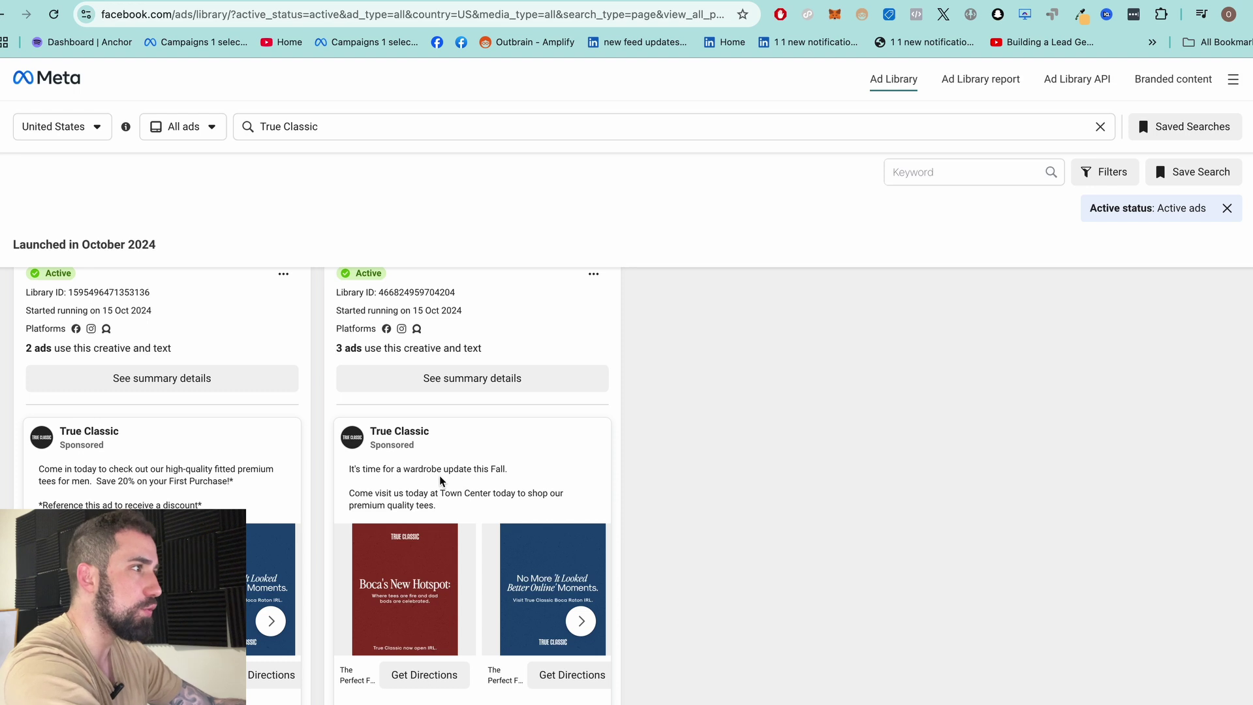
scroll(443, 483, down, 3)
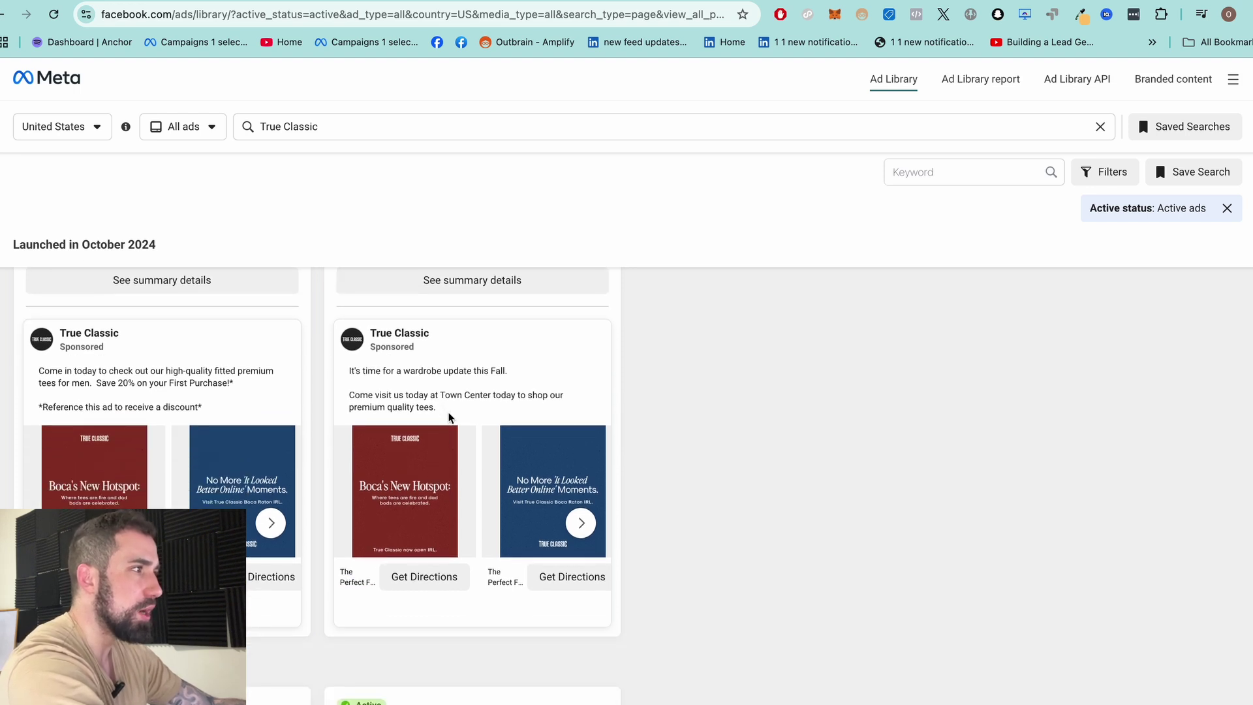
Highlight the second October ad's text, the Town Center store-visit ad, then clear it.
drag(448, 416, 337, 368)
click(363, 371)
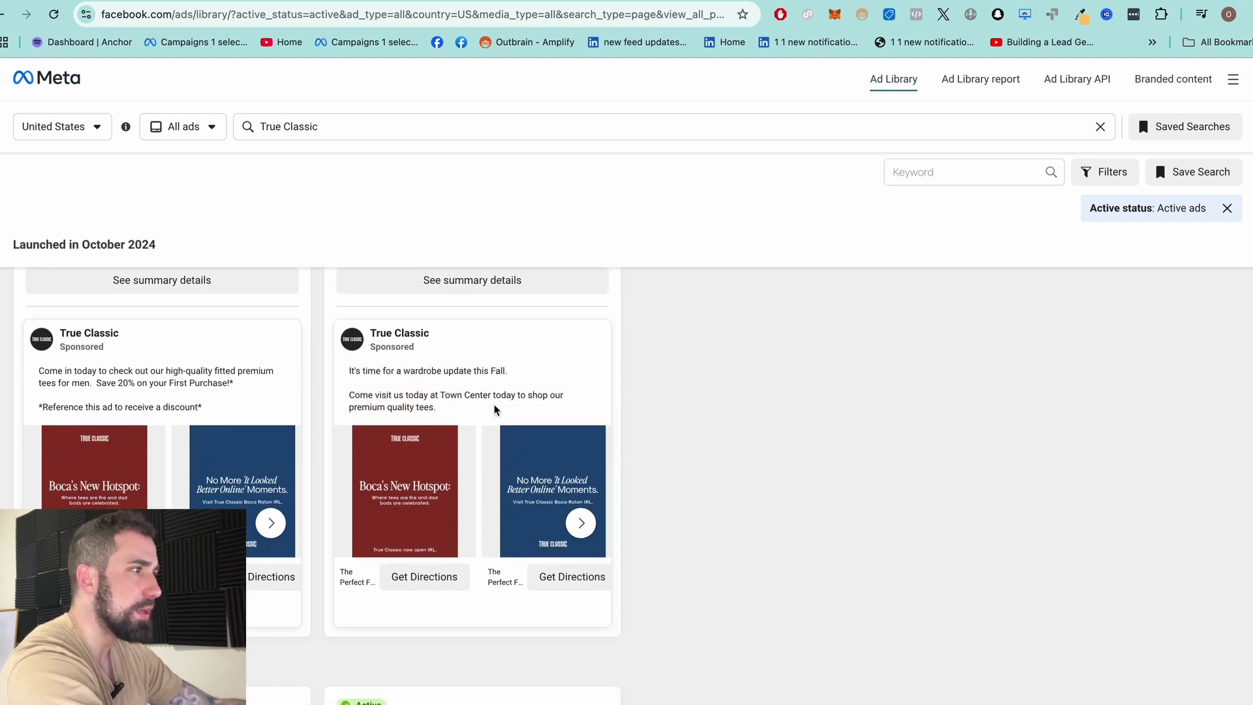
scroll(493, 402, up, 5)
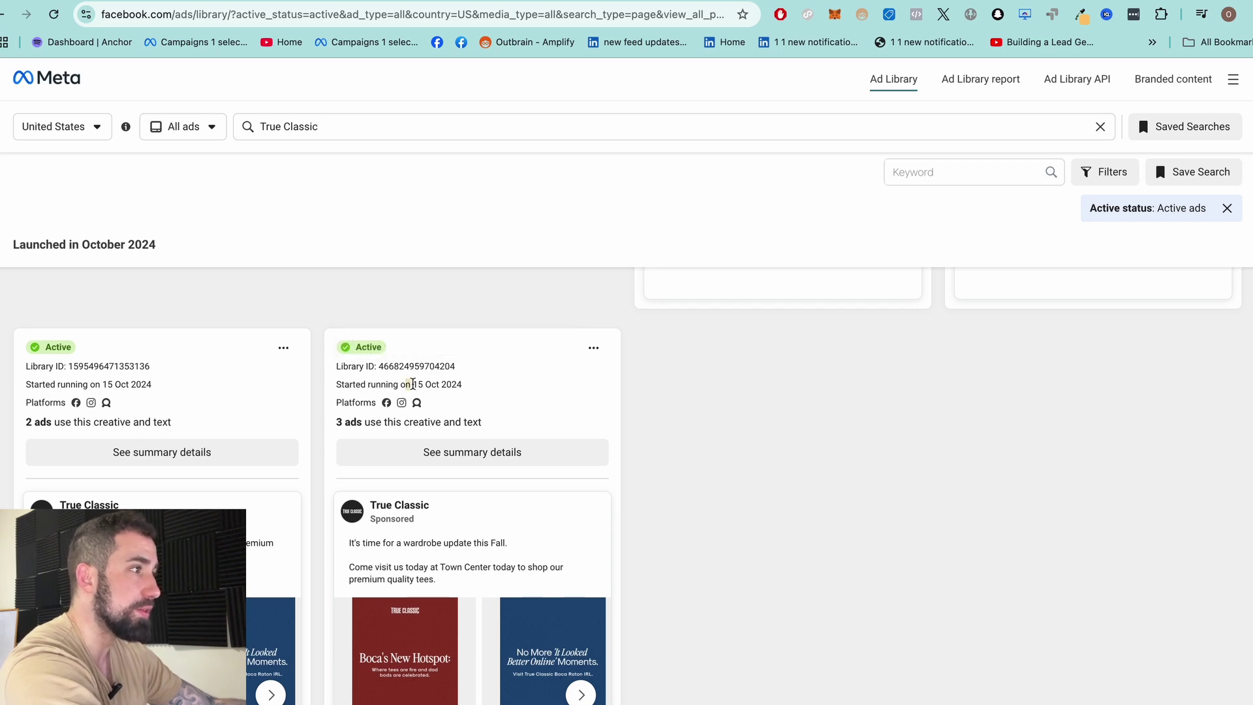
Mark the 15 Oct start date, then move on to the September 2024 ads started 25 Sep.
drag(412, 384, 440, 383)
scroll(503, 406, down, 5)
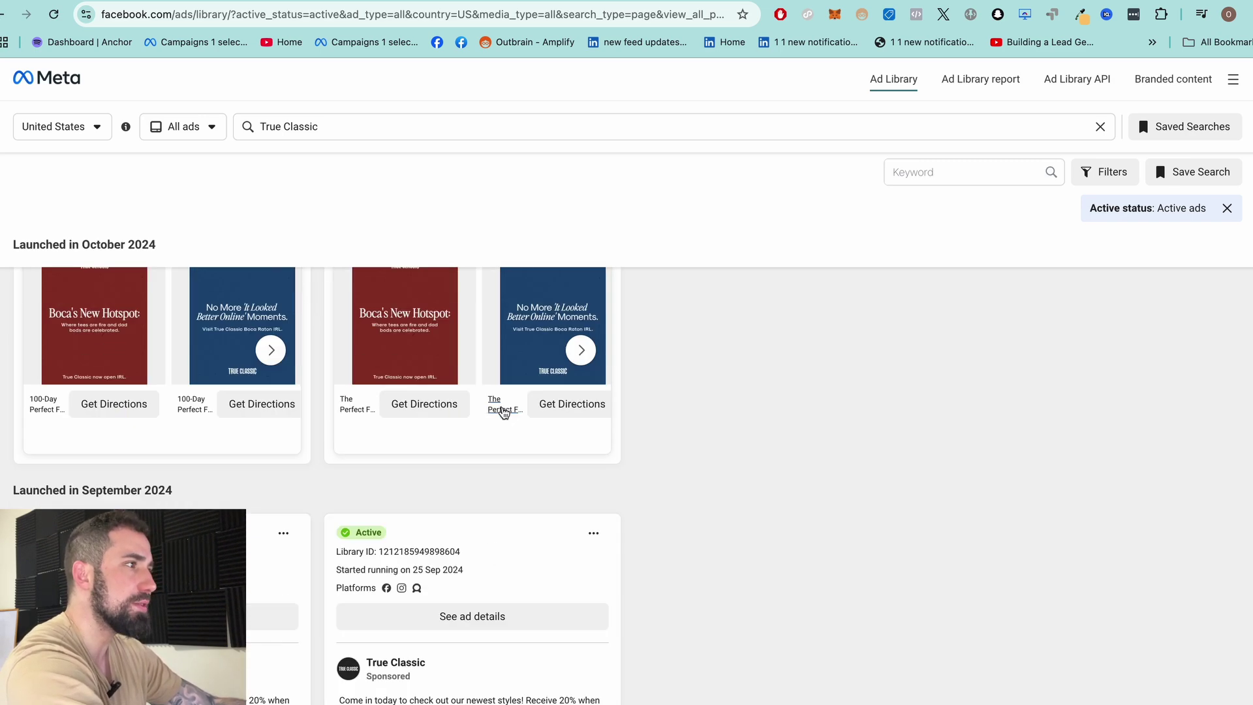
scroll(499, 408, up, 5)
scroll(500, 406, down, 2)
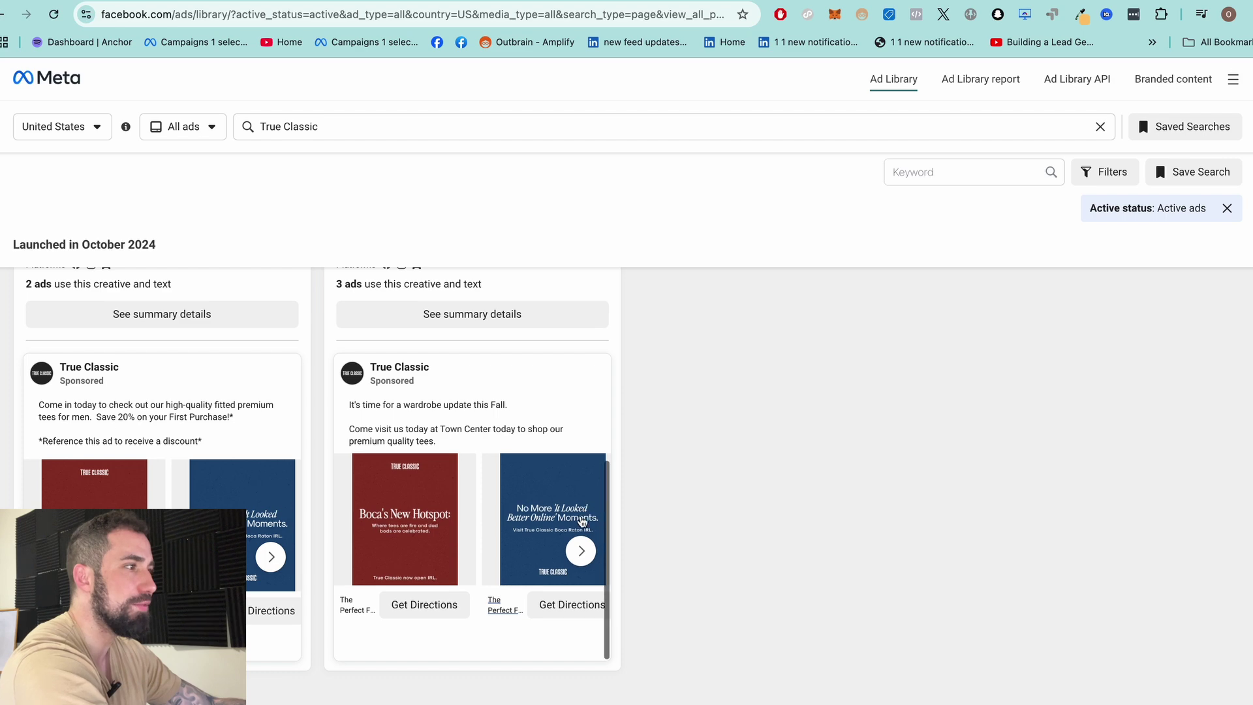
scroll(530, 385, down, 8)
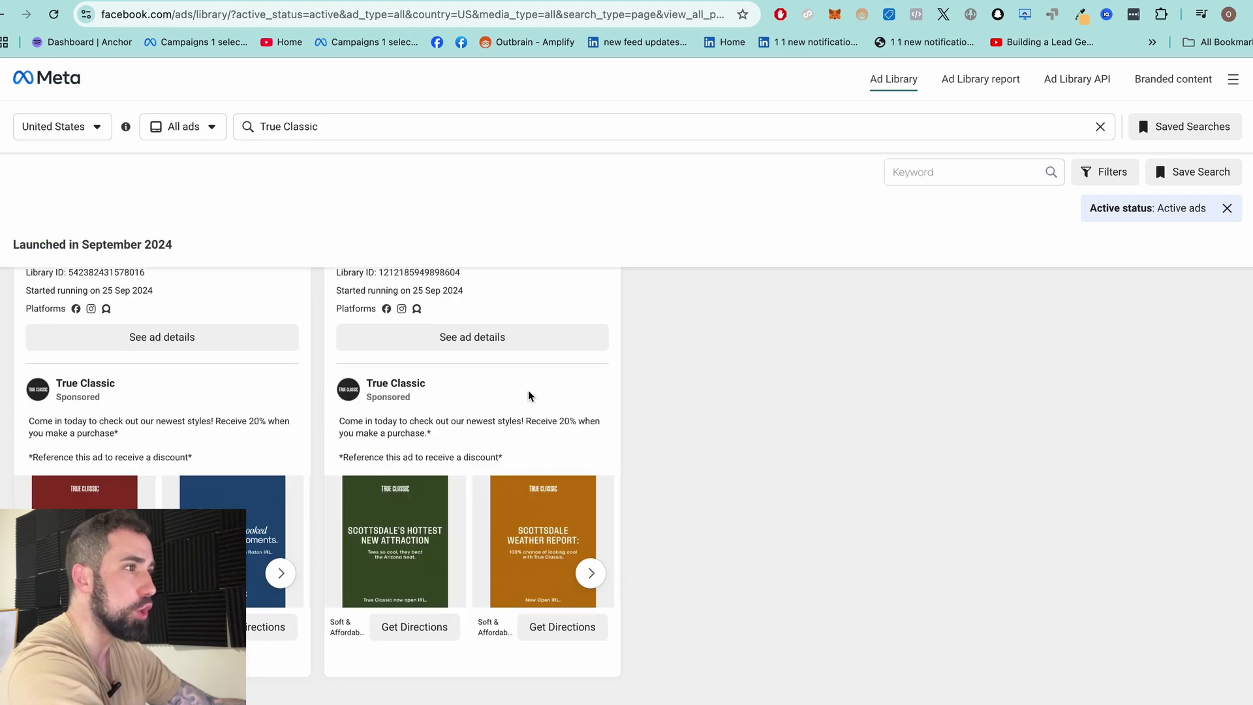
scroll(528, 396, down, 2)
scroll(253, 402, up, 3)
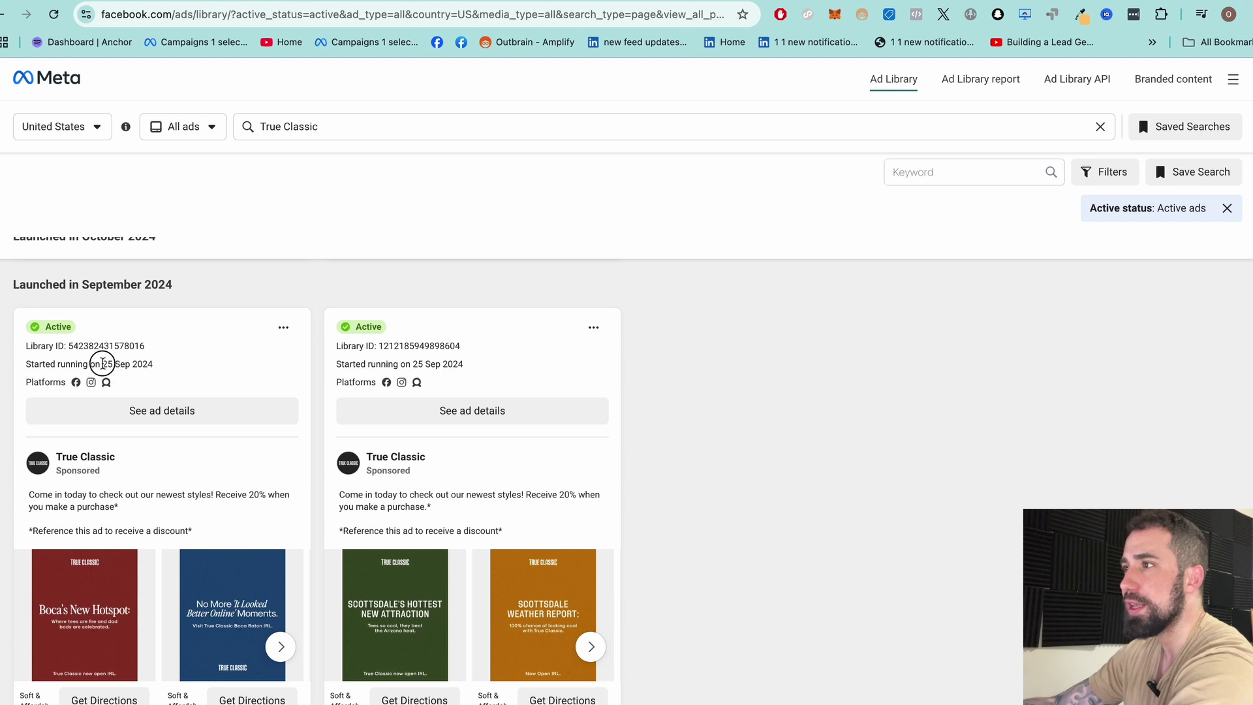
Select the first ad's 25 Sep 2024 date and page its store-location carousel forward and back.
drag(102, 363, 153, 364)
scroll(254, 578, down, 1)
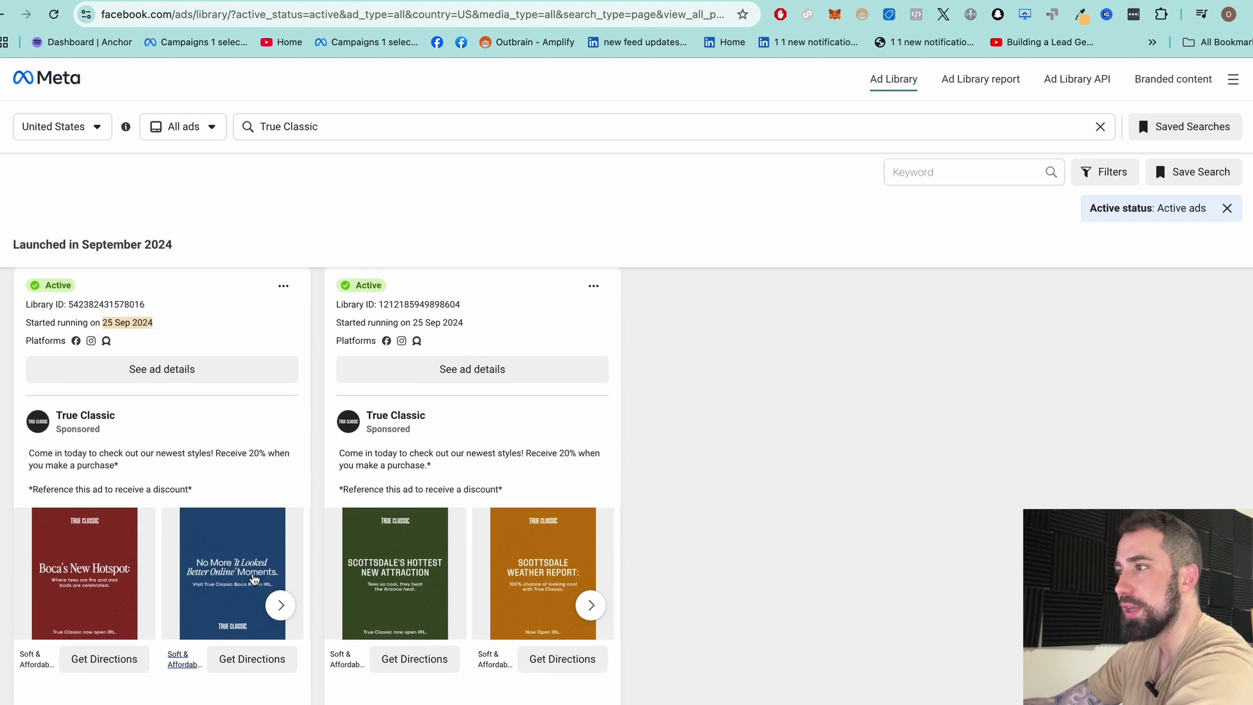
click(281, 605)
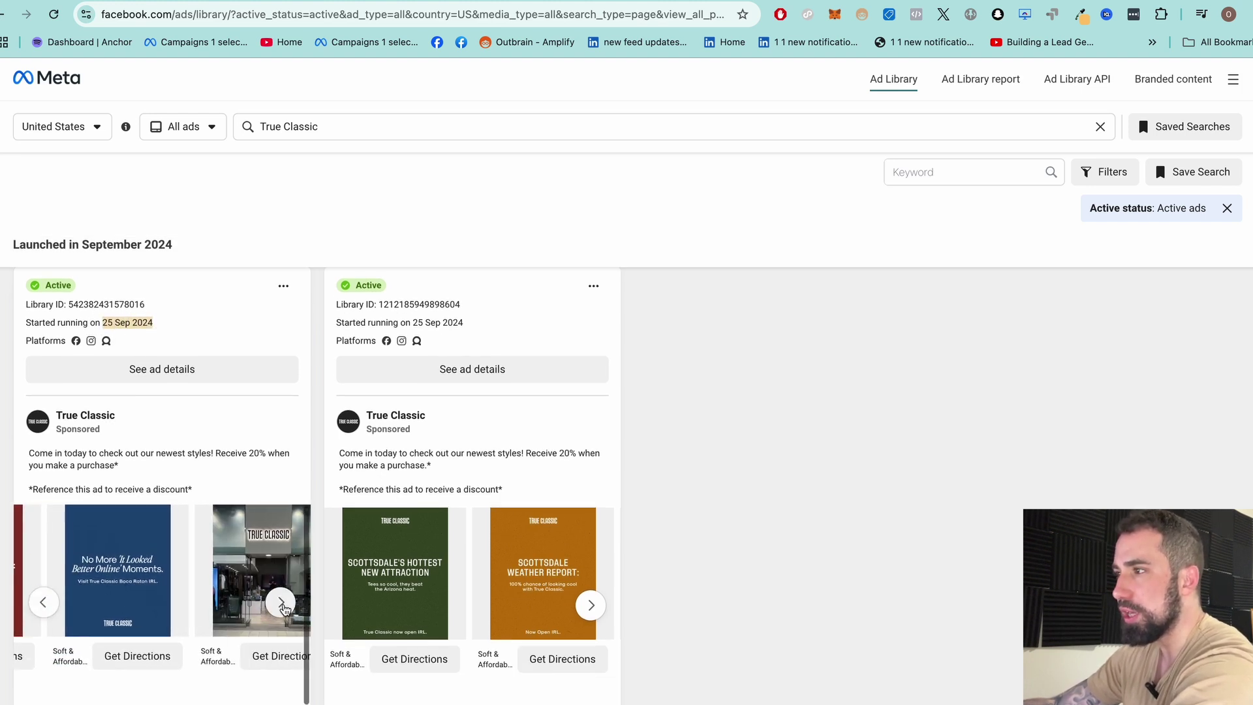
click(281, 604)
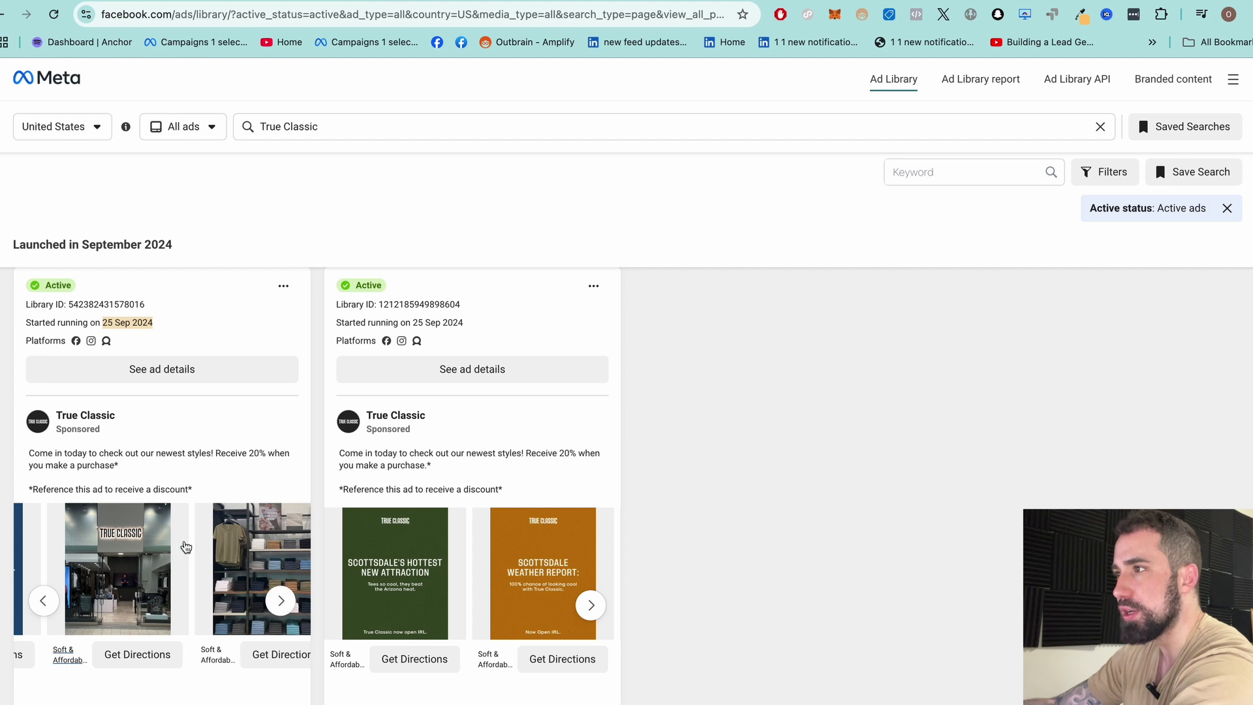
click(279, 602)
click(280, 601)
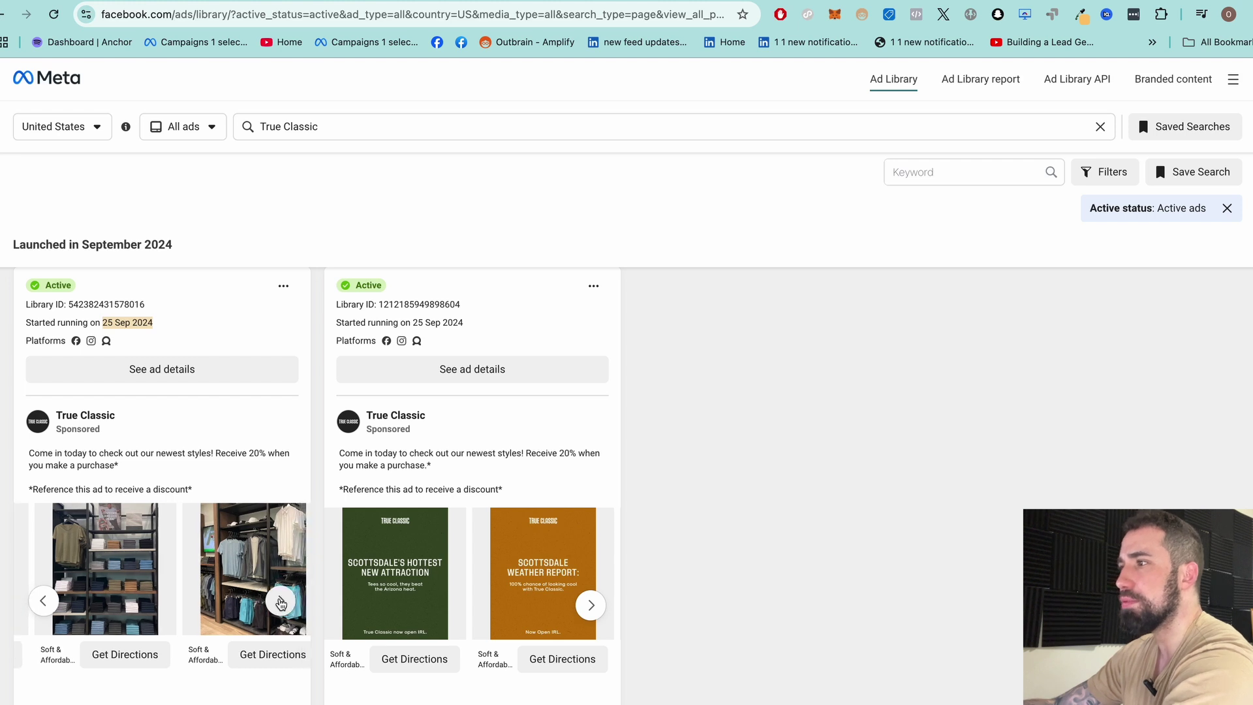
click(44, 602)
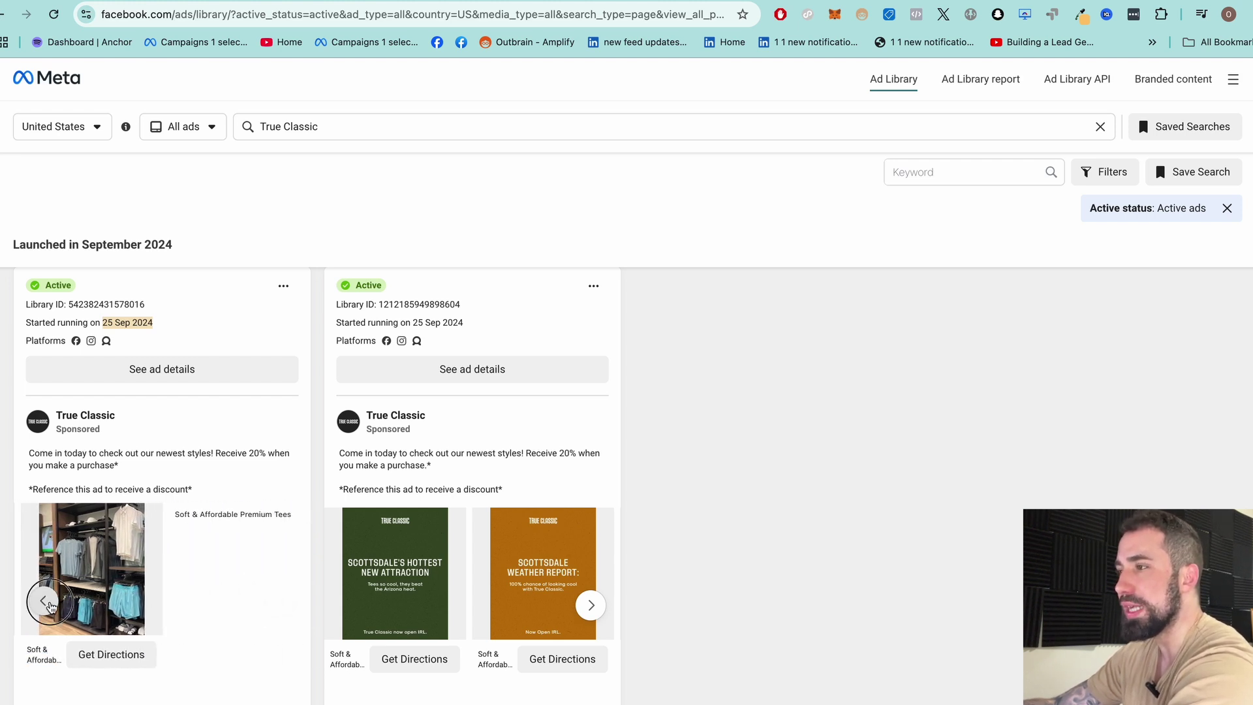
click(43, 601)
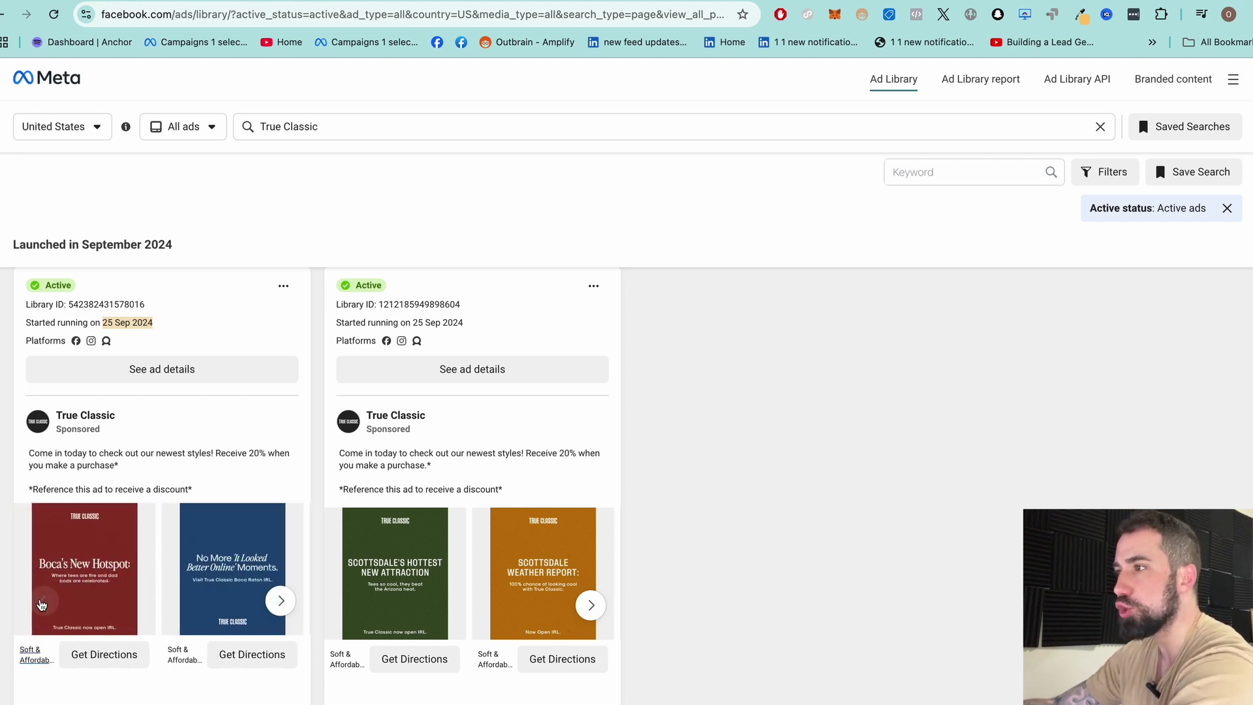
drag(49, 600, 180, 703)
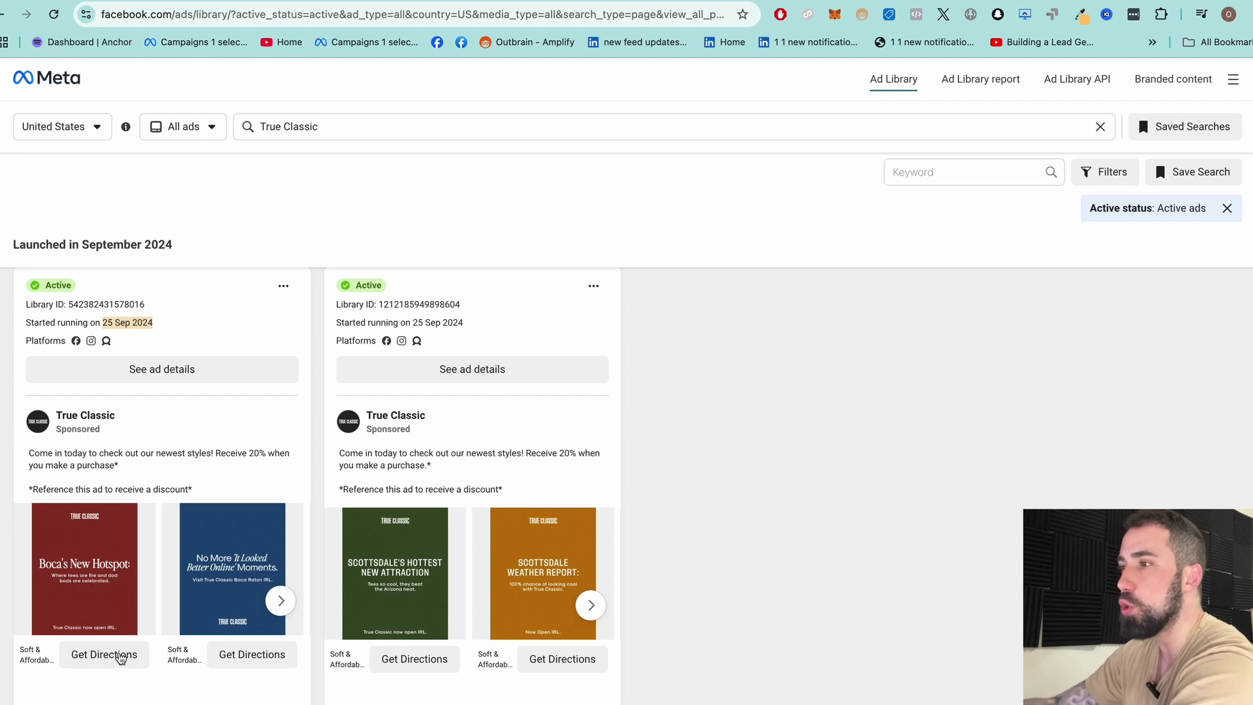
click(90, 659)
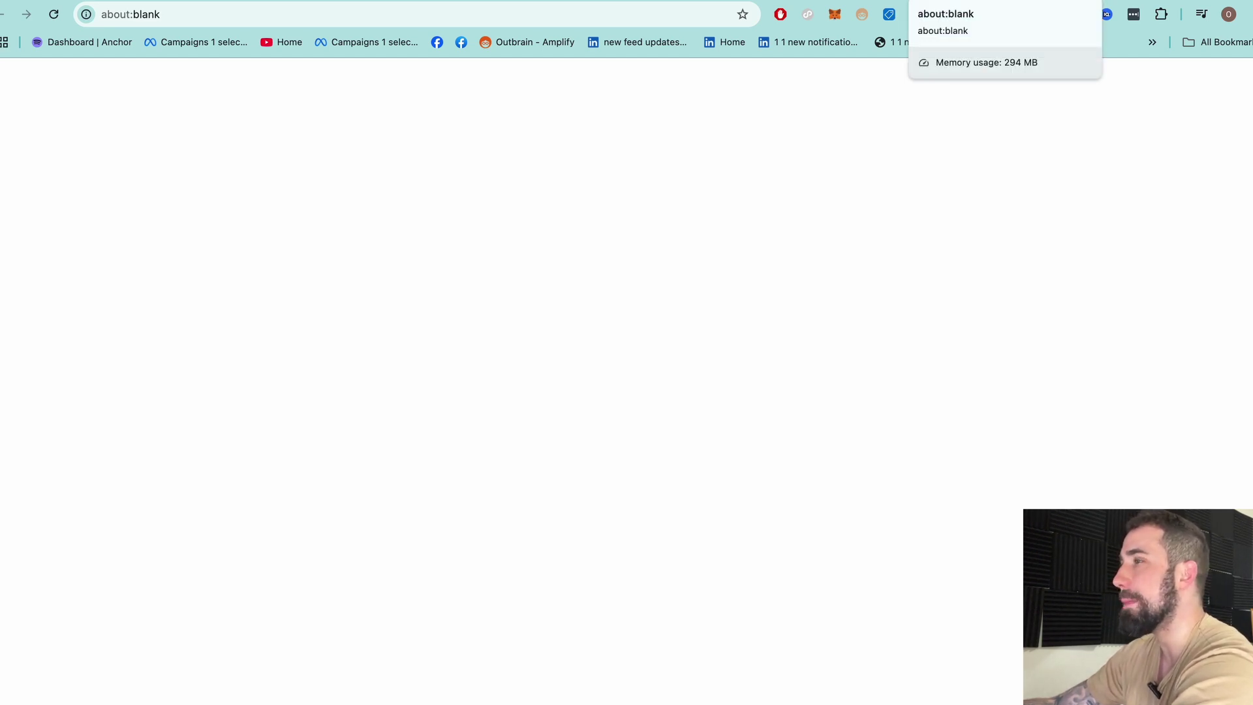
key(ctrl+w)
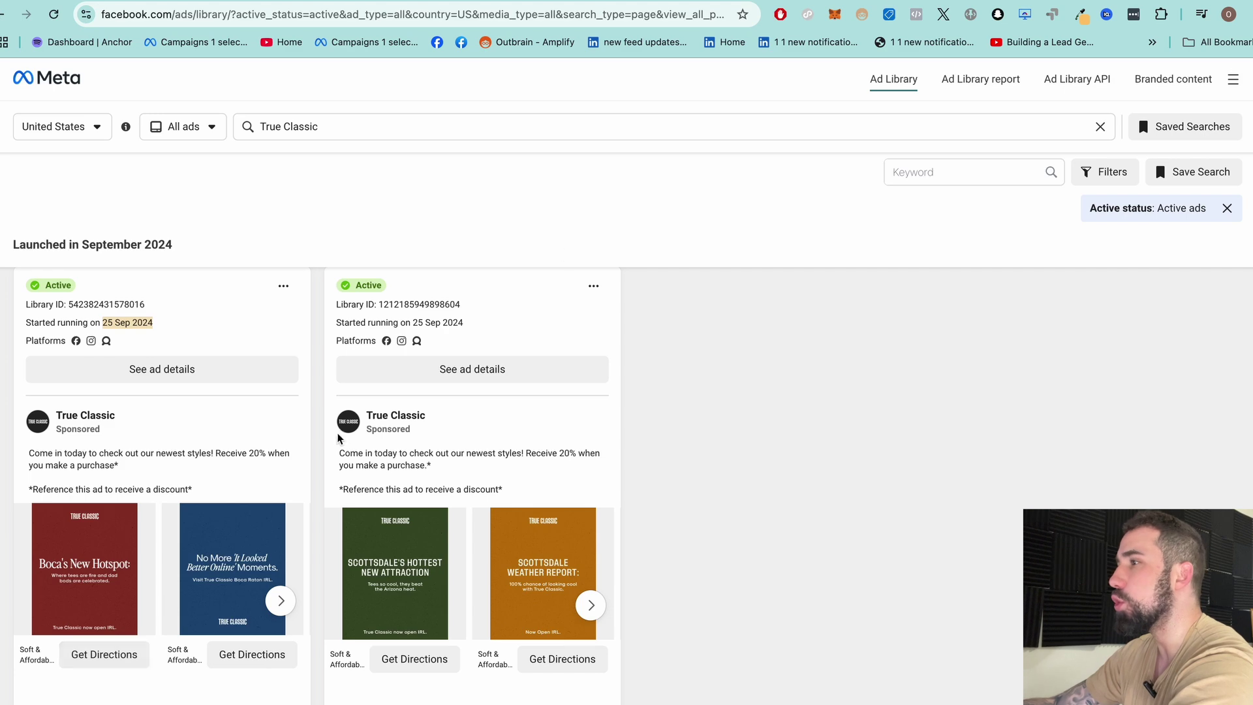
Scroll back up to the first row of October ads, the 17 Oct new fall colors ads.
scroll(352, 638, up, 10)
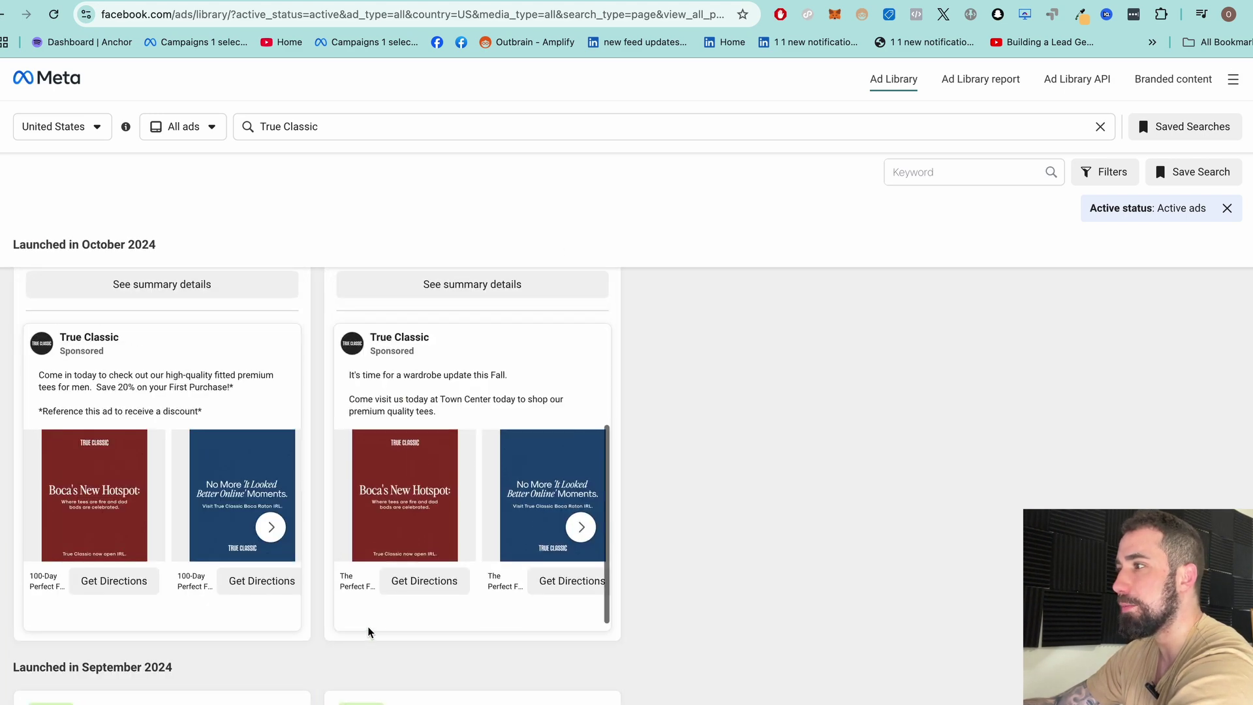
scroll(499, 520, up, 3)
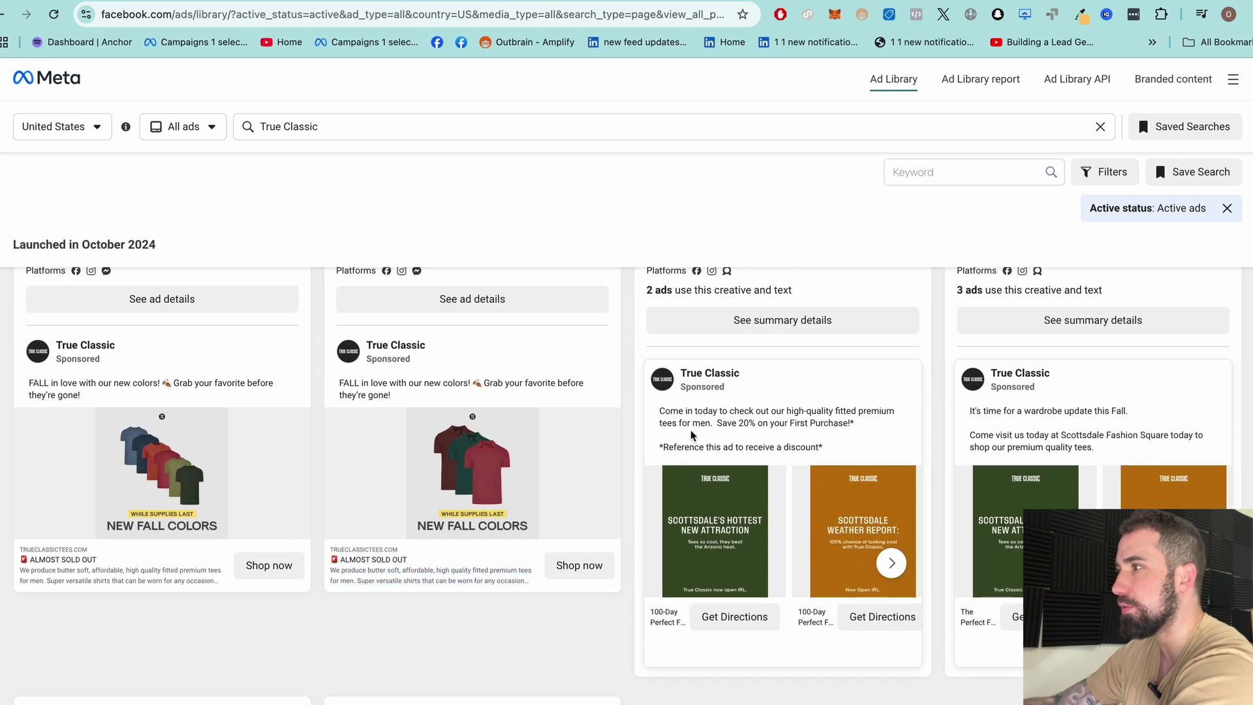
scroll(435, 436, up, 2)
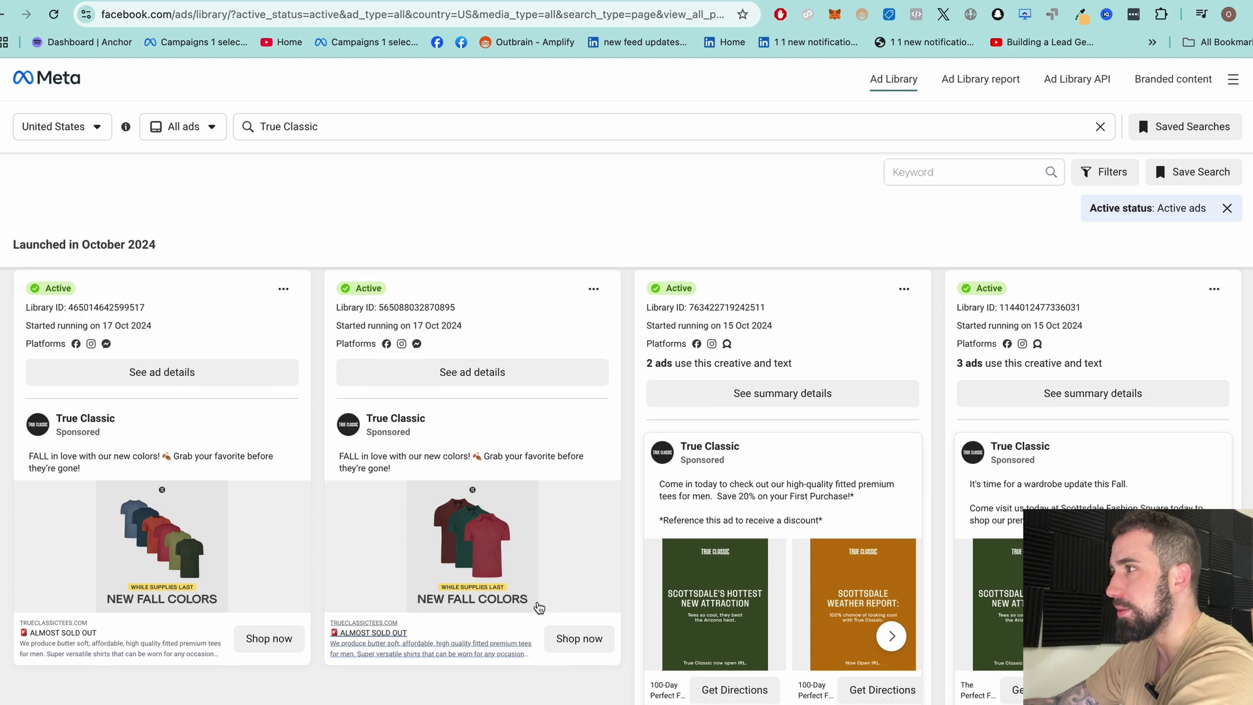
scroll(407, 307, down, 1)
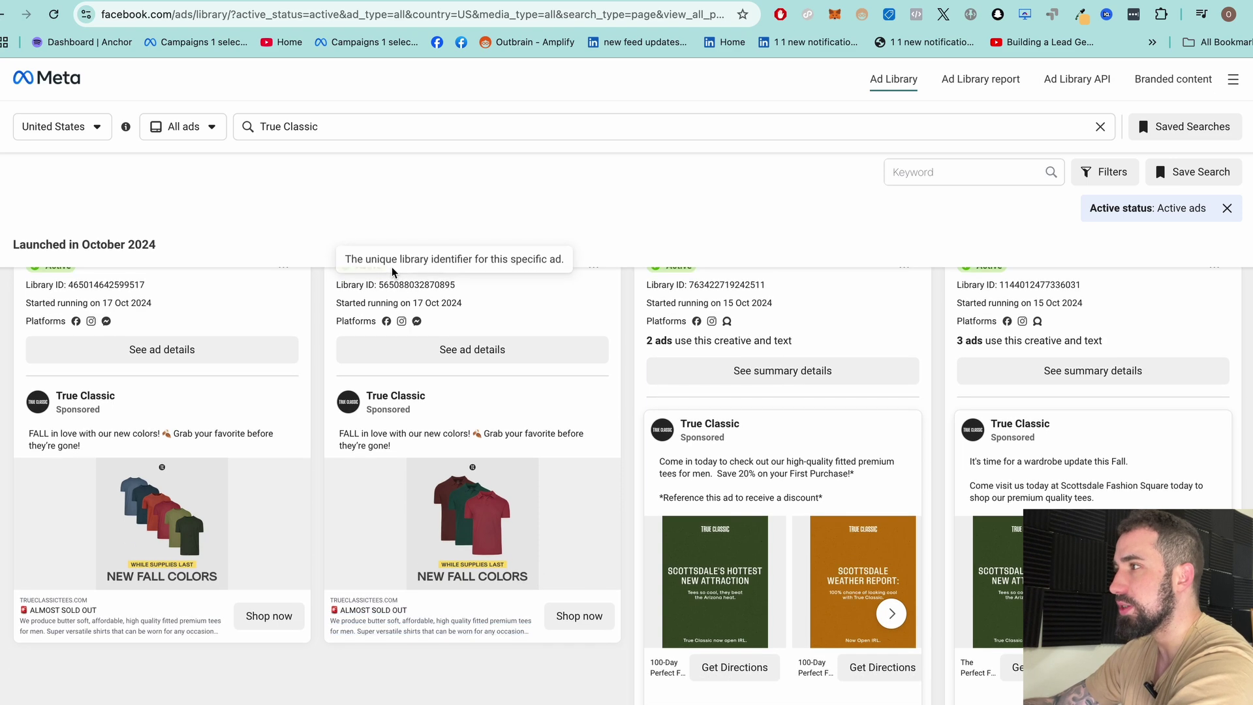
Open the second fall colors ad's New Arrivals page, browse its 191 products, then return.
click(577, 622)
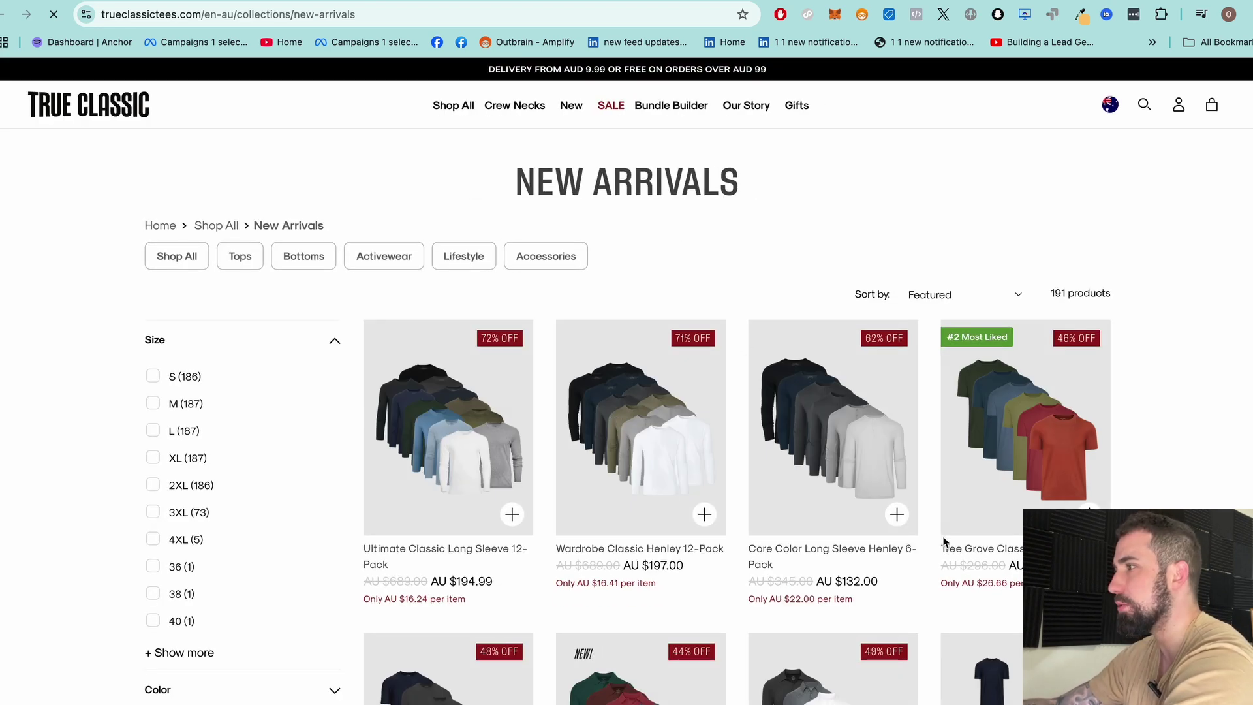
scroll(944, 542, down, 3)
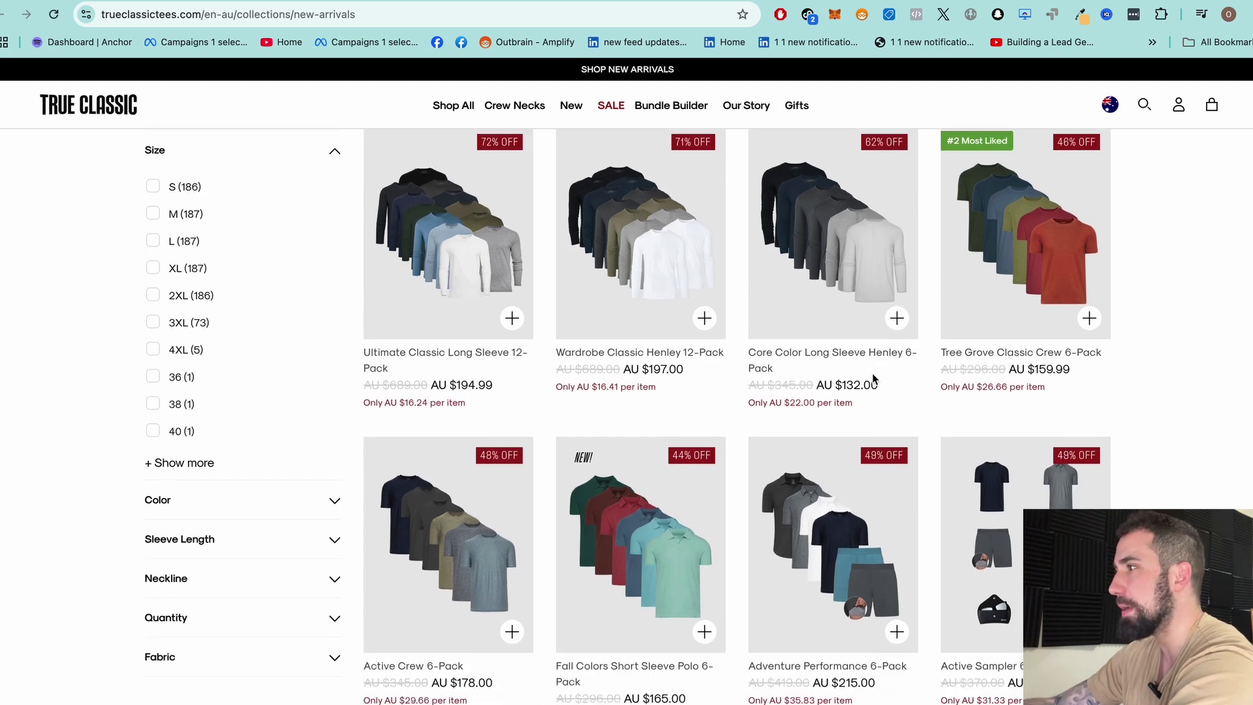
scroll(761, 259, down, 1)
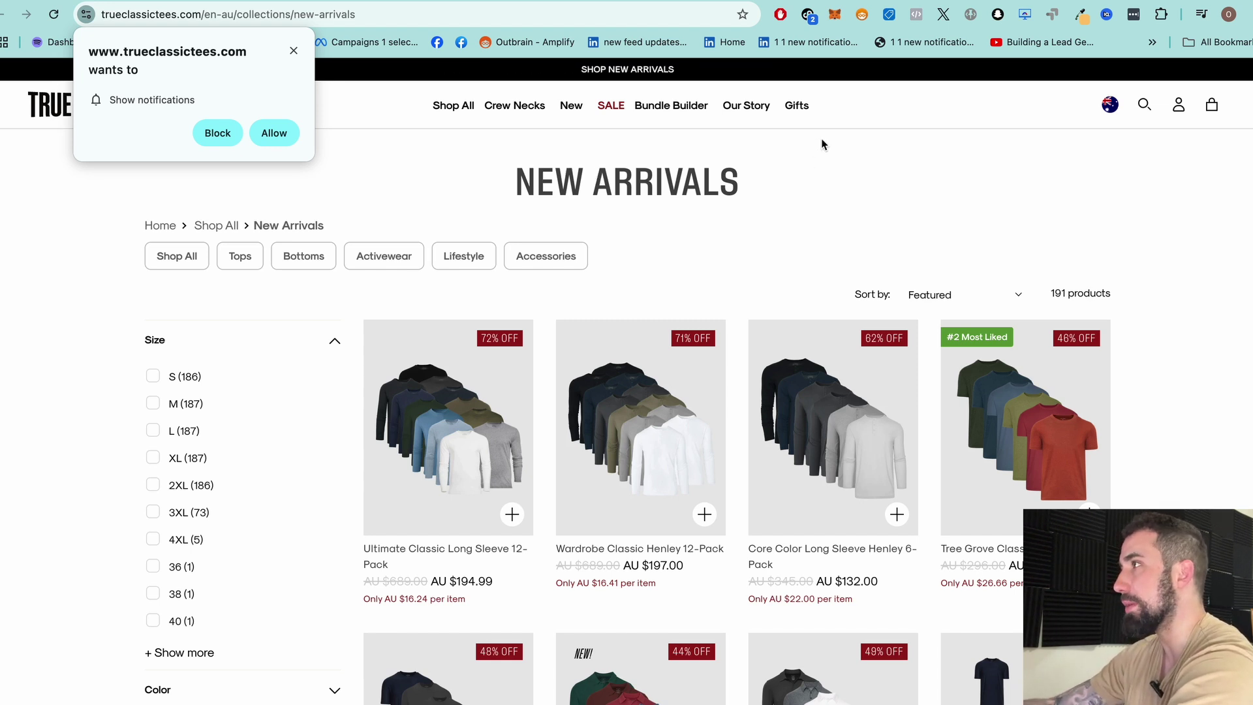
scroll(853, 268, down, 10)
scroll(856, 276, up, 10)
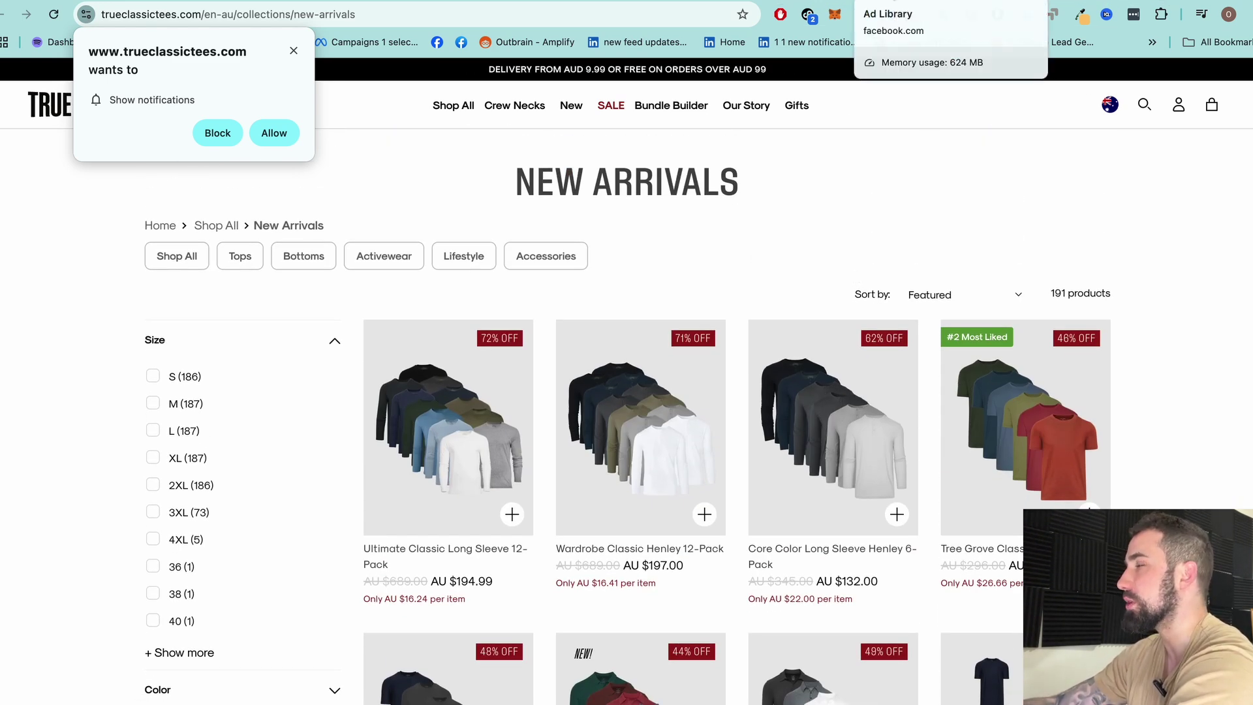
click(900, 1)
Scroll up to the November 2024 ads and open the windbreaker ad's landing page.
scroll(560, 467, up, 7)
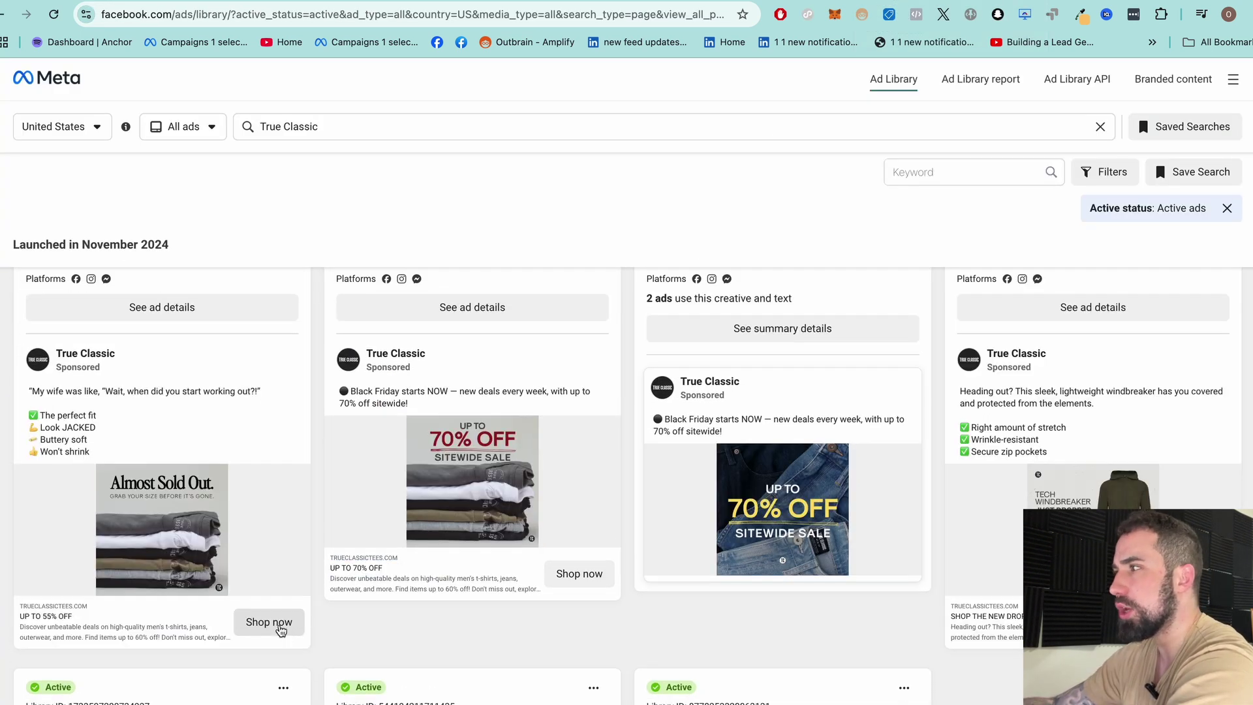
scroll(1100, 471, up, 1)
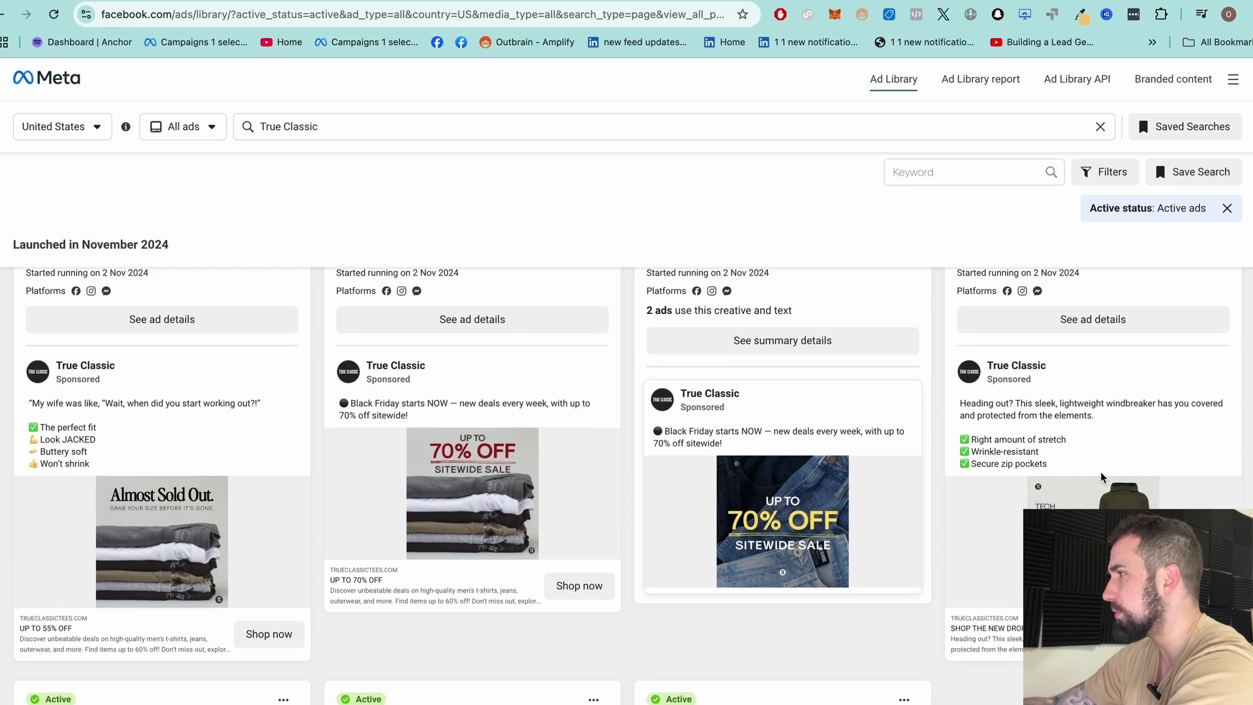
click(1100, 496)
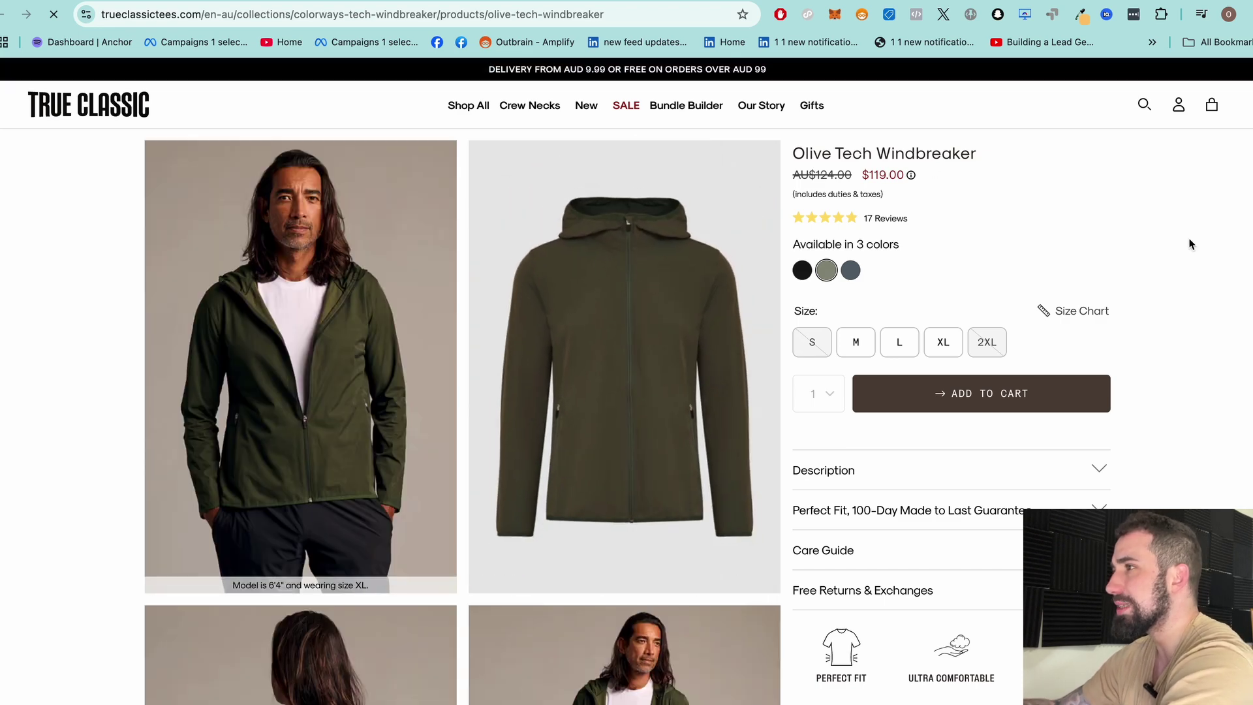
Look over the Olive Tech Windbreaker page: $119.00, 3 colors, sizes S–2XL.
scroll(1121, 248, down, 2)
scroll(1117, 290, down, 3)
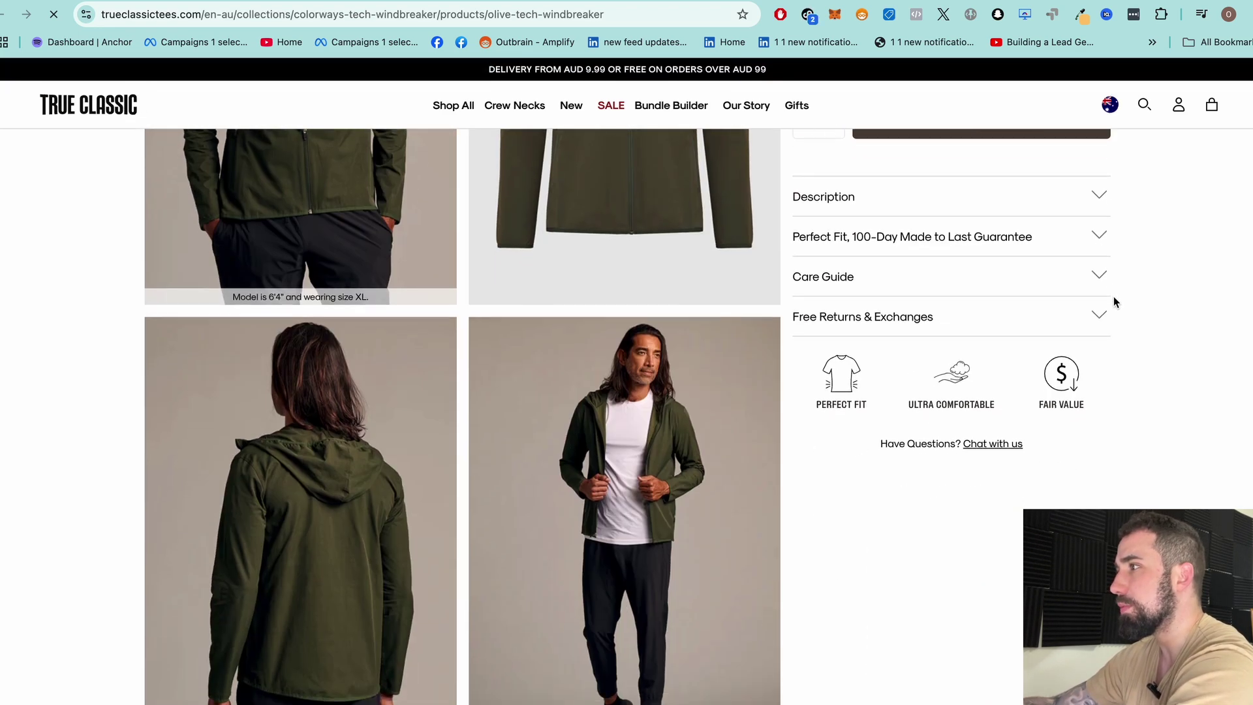
scroll(1113, 299, up, 5)
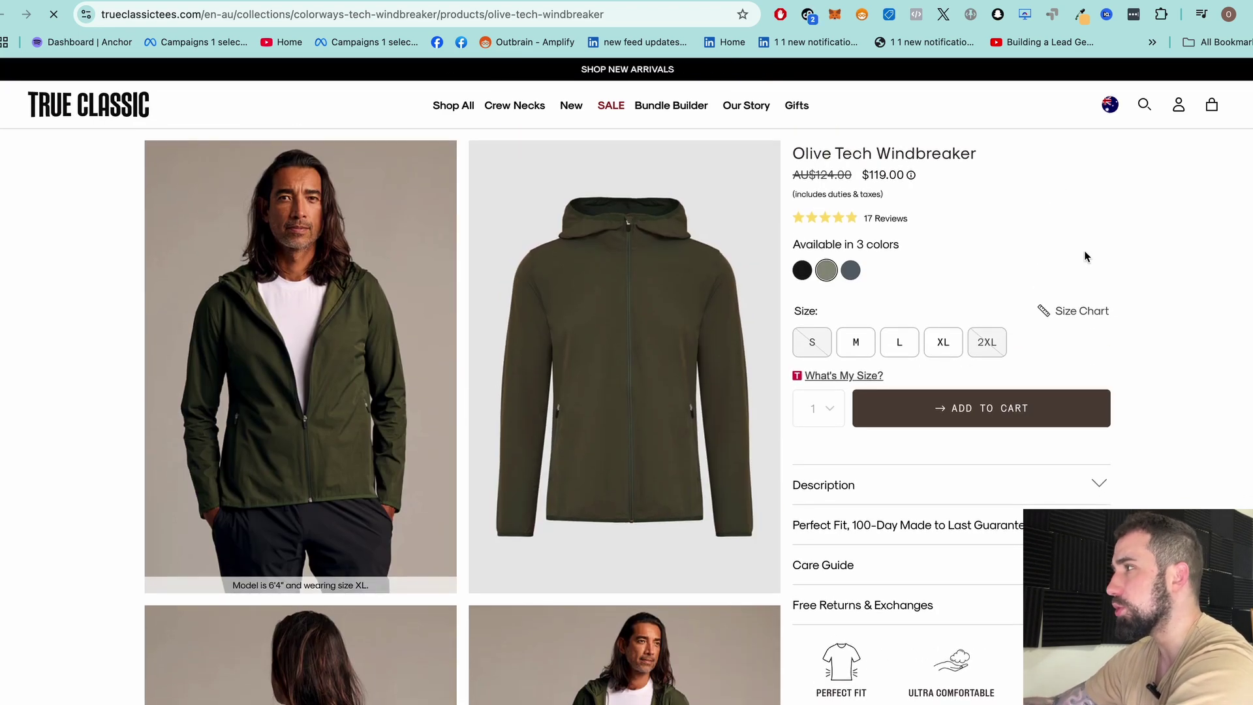